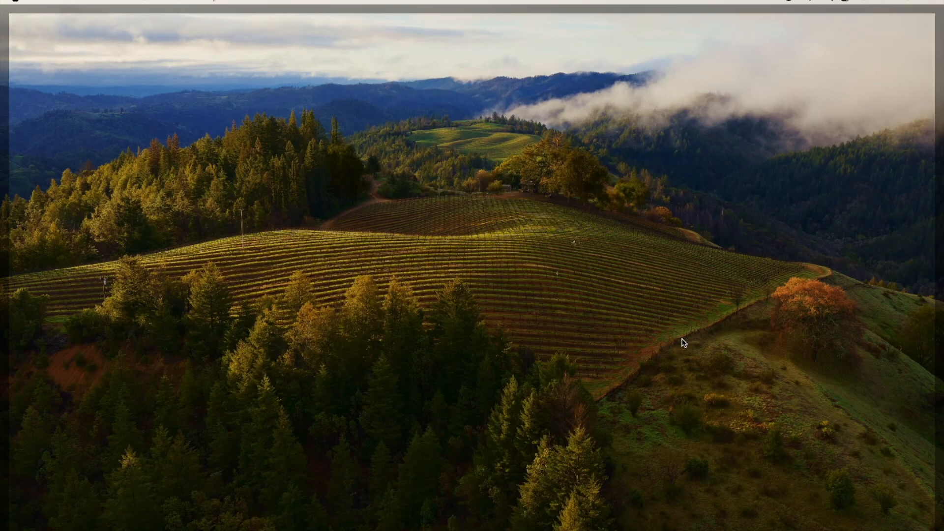
Step: Open the App Store, search it for "sketch", and close the store window
left_click(712, 526)
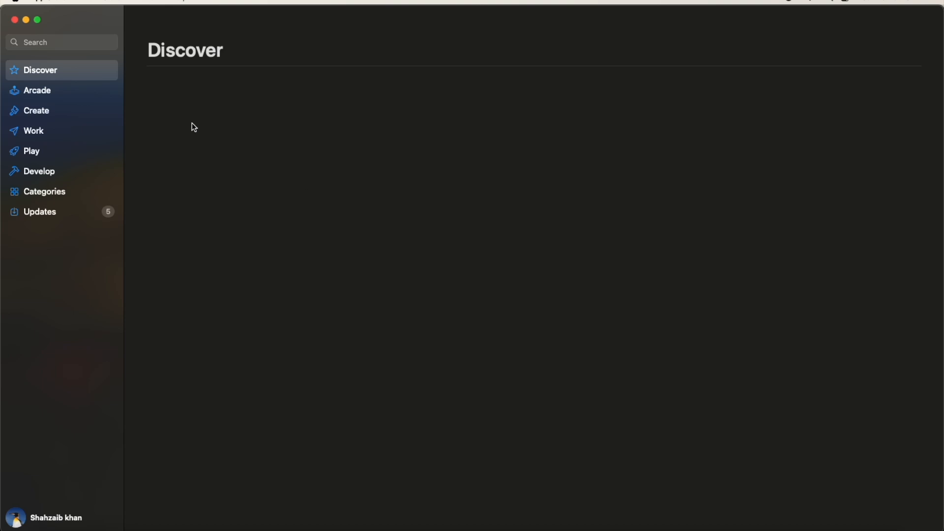
left_click(52, 43)
type("sk")
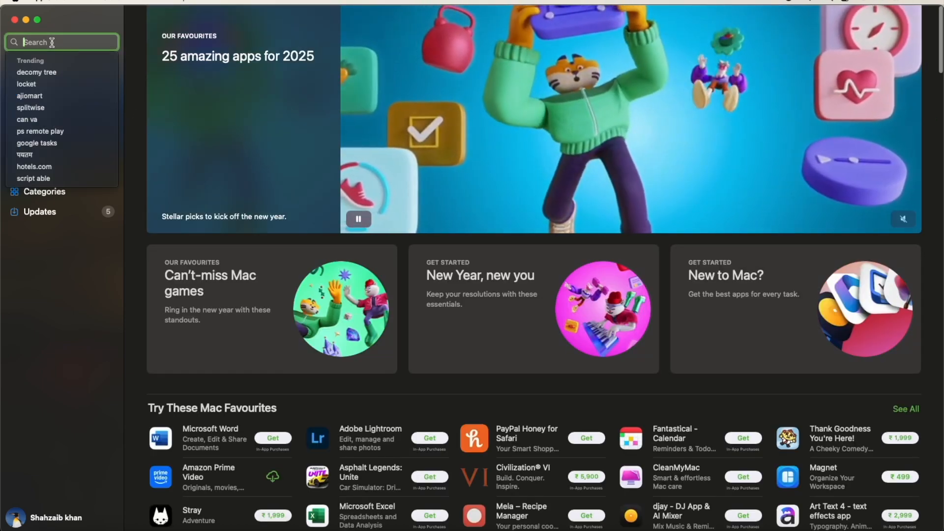
type("etch")
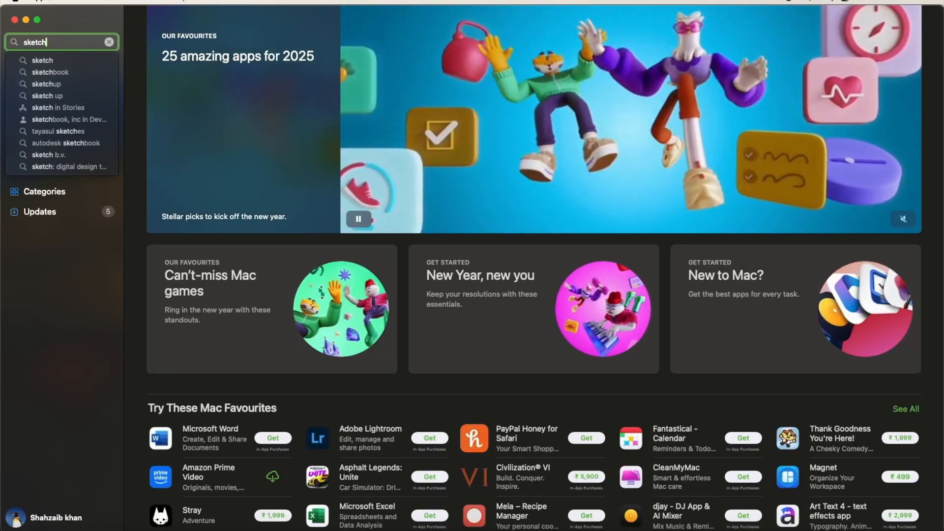
key("Return")
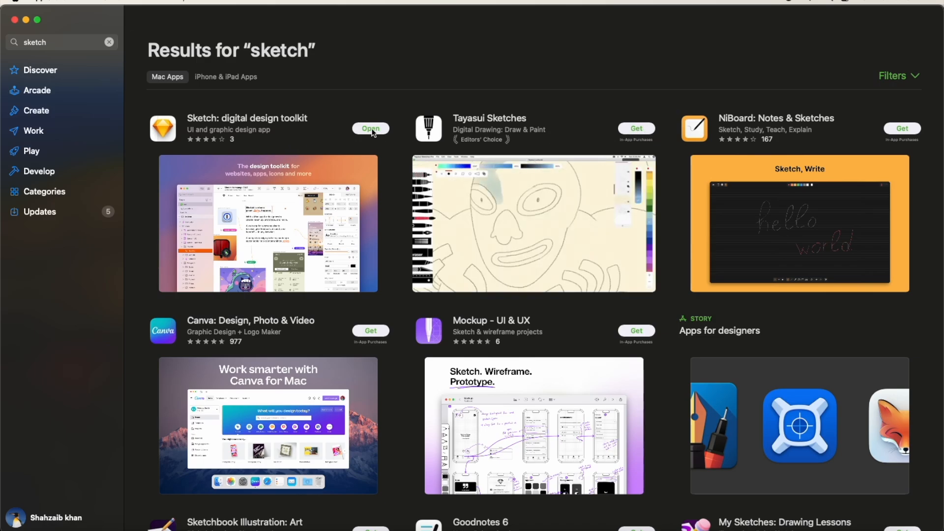
left_click(14, 20)
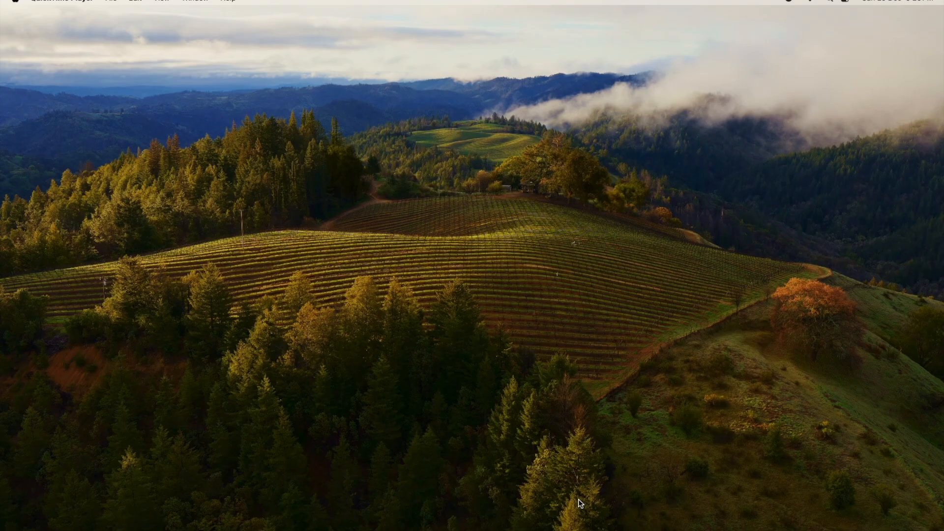
Step: Launch the Sketch app through a system search for "sketch"
key("super+space")
type("sketch")
key("Return")
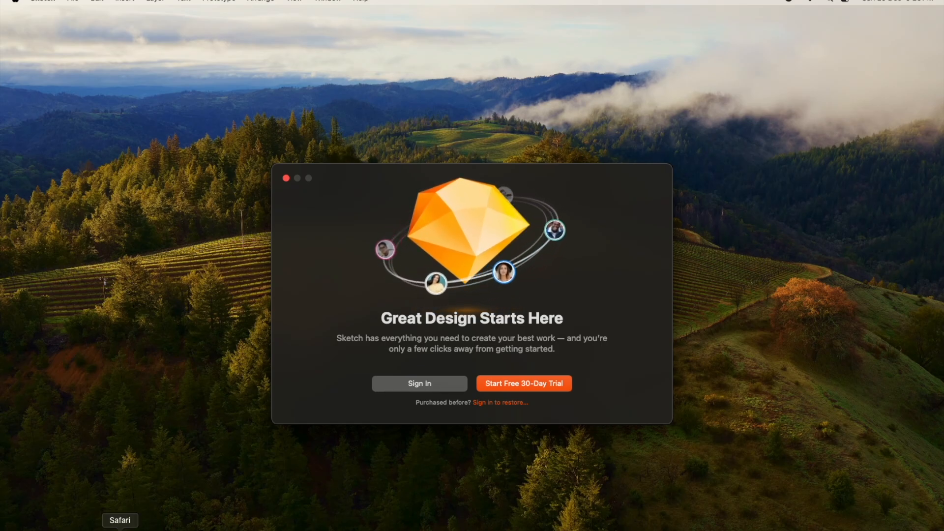
Step: Switch to Safari in full screen and open the sketch.com website
left_click(120, 527)
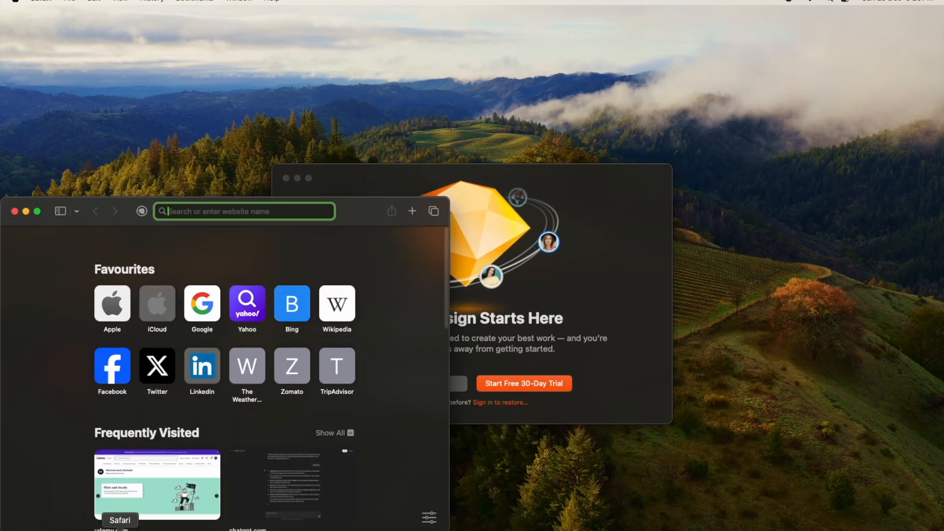
key("ctrl+super+f")
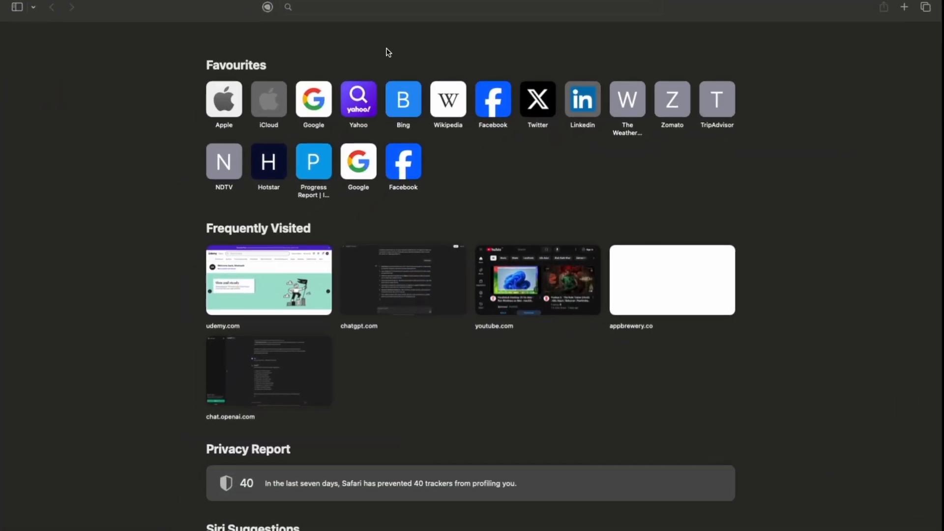
type("sketch.com")
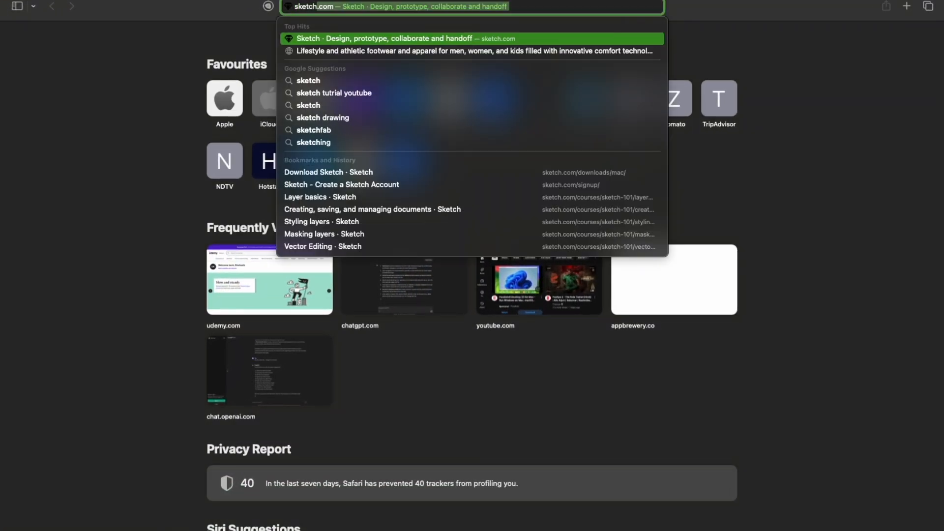
key("Return")
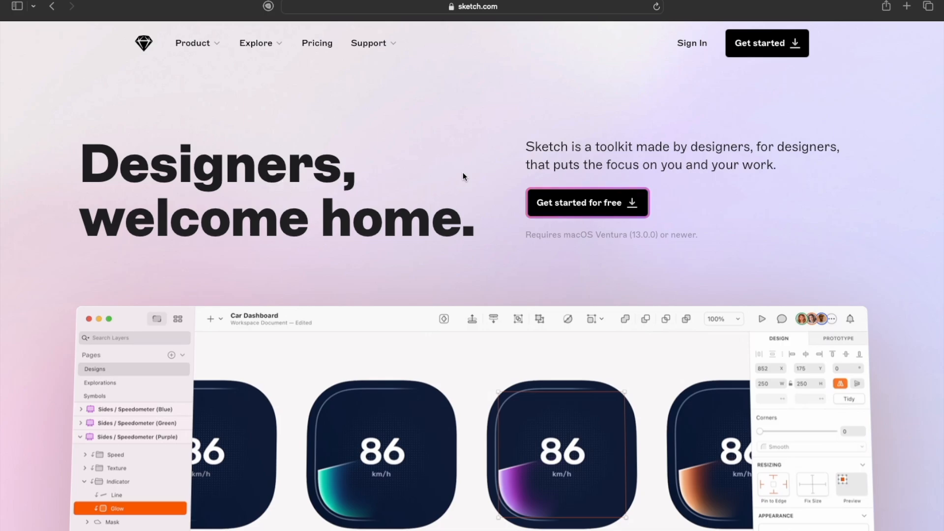
Step: Open Sketch's free download page, decline the download and open the browser sign-up form
left_click(569, 210)
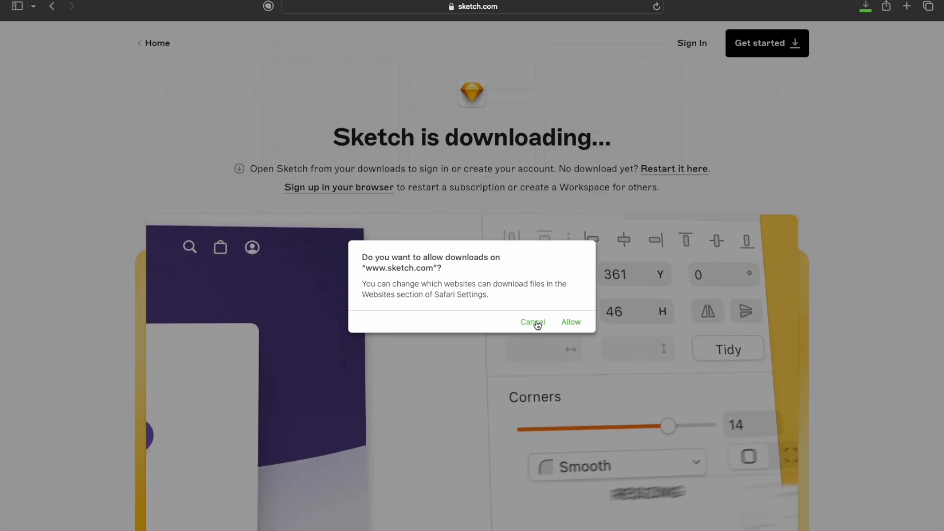
left_click(533, 322)
left_click(324, 192)
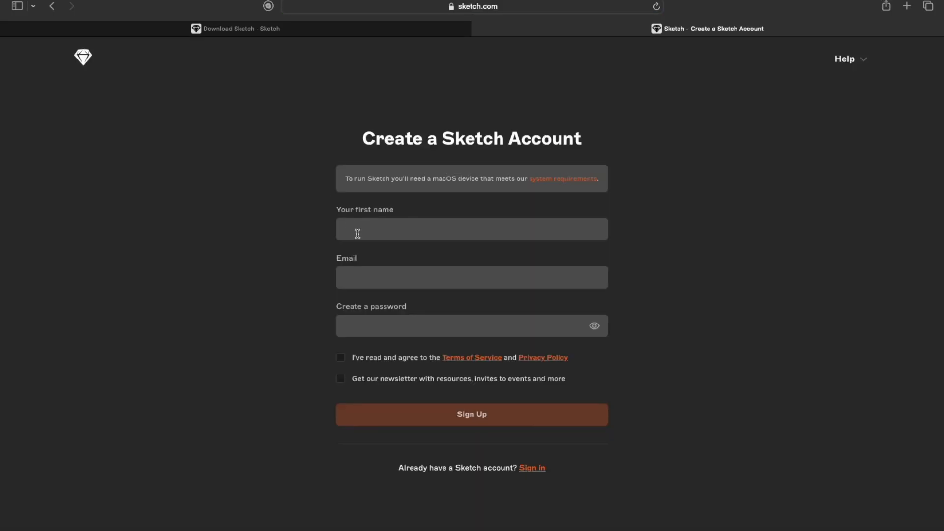
Step: Examine the first name, email and password fields and the agreement options in the Sketch account form
left_click(357, 233)
left_click(370, 282)
left_click(371, 325)
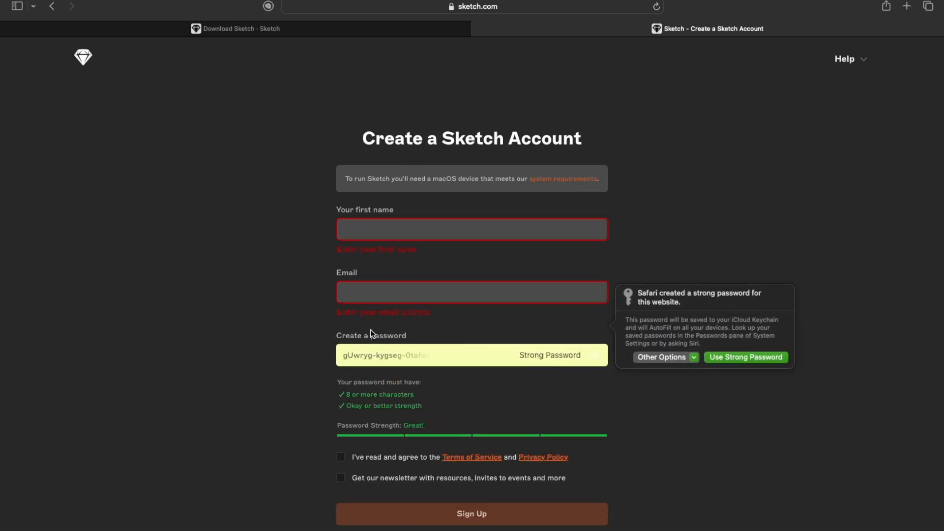
scroll(371, 334, "down", 2)
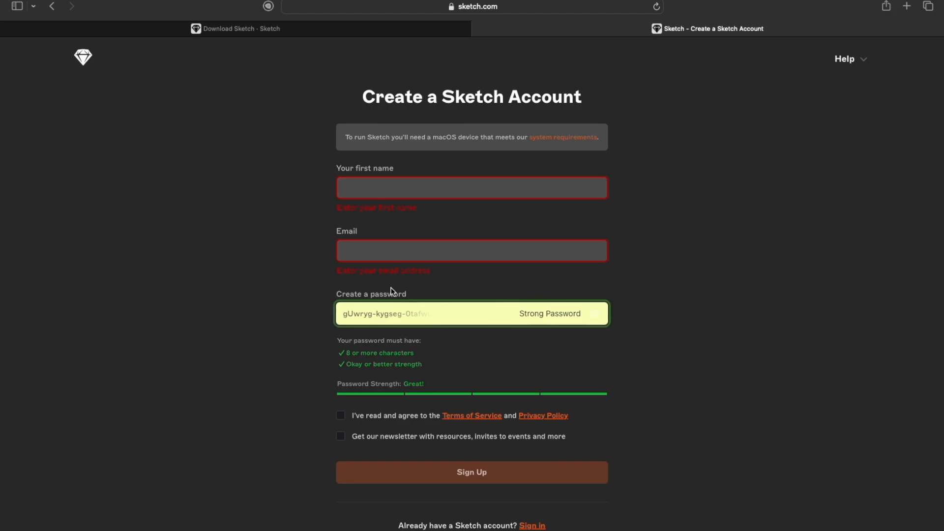
Step: Return to the Sketch welcome window, open its sign-in form and paste the account email
key("ctrl+Left")
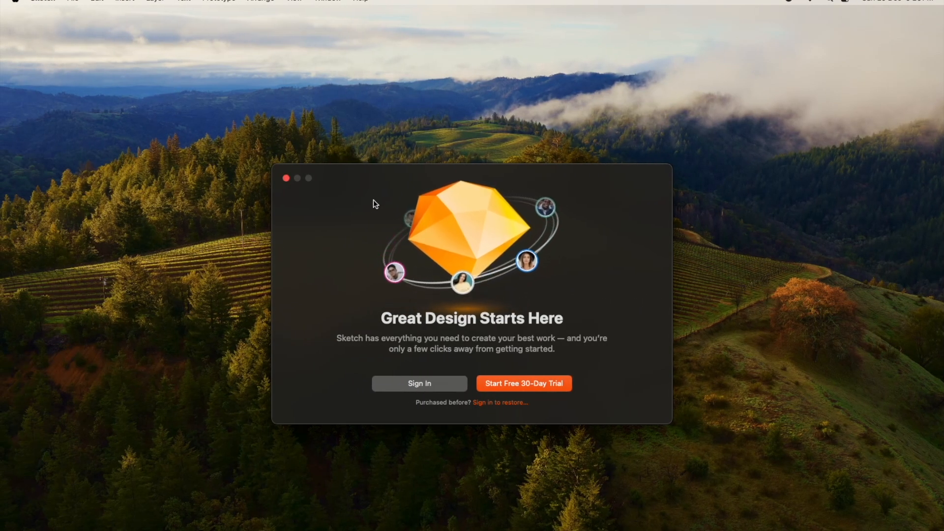
left_click_drag(373, 182, 353, 165)
left_click(407, 369)
key("super+v")
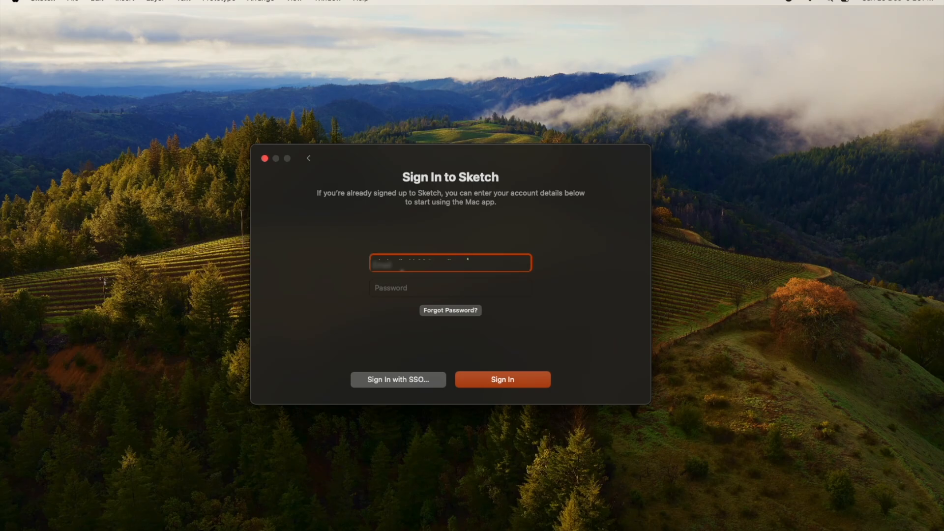
Step: Enter the account password, sign in to Sketch and close the Recent Documents window
left_click(405, 287)
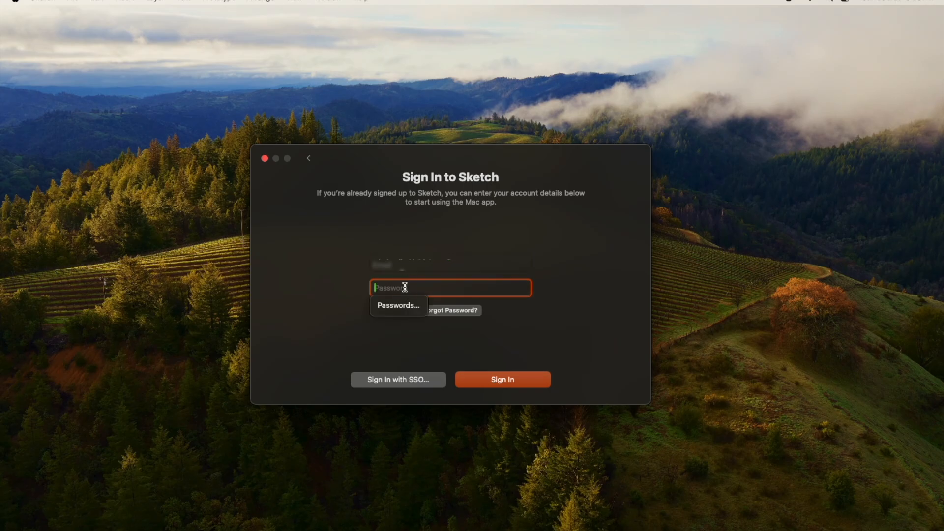
type("•")
key("BackSpace")
type("••••••")
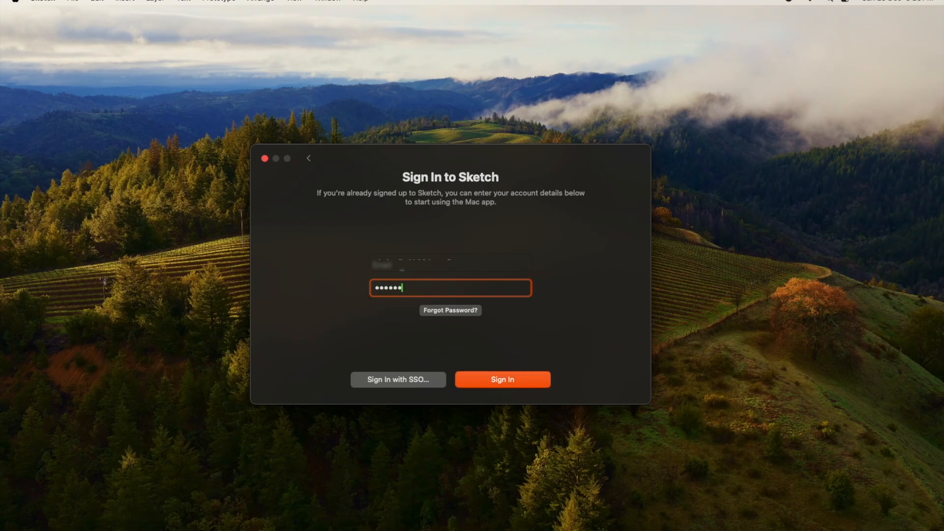
type("•••••••••••")
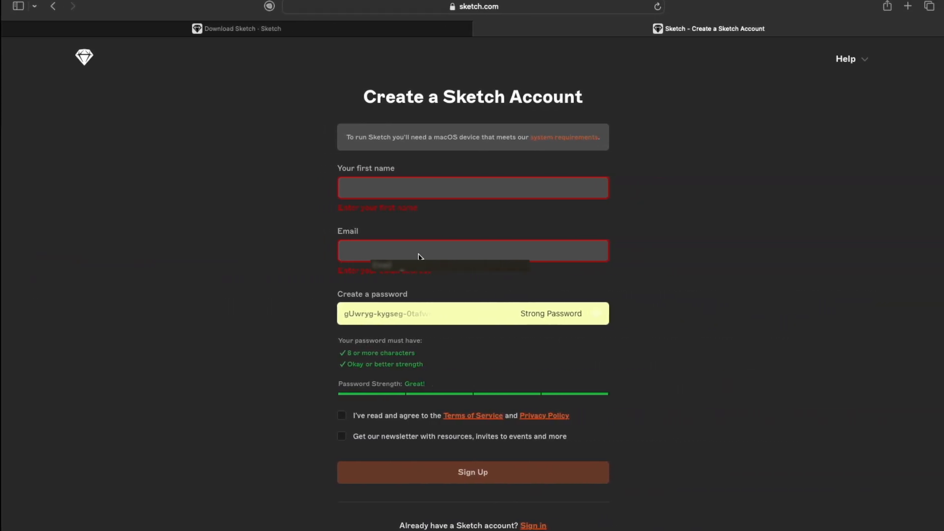
left_click(381, 314)
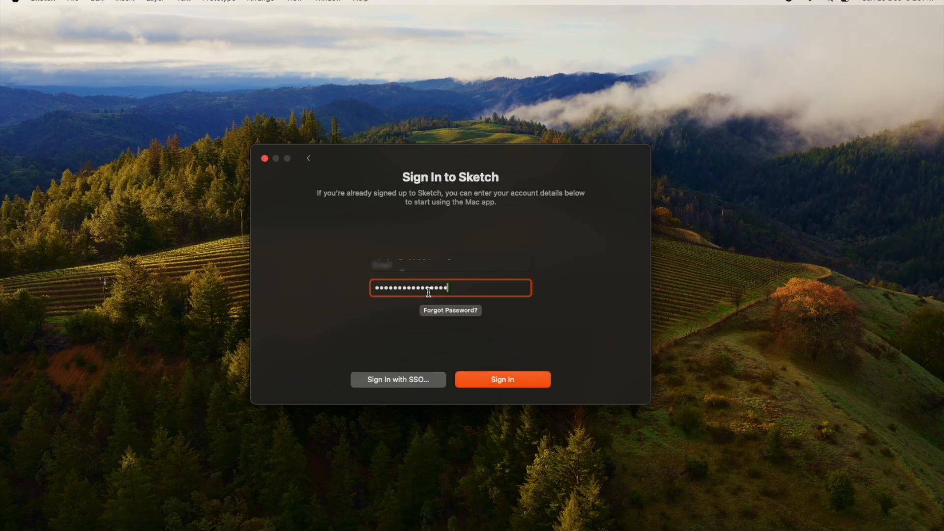
left_click(506, 381)
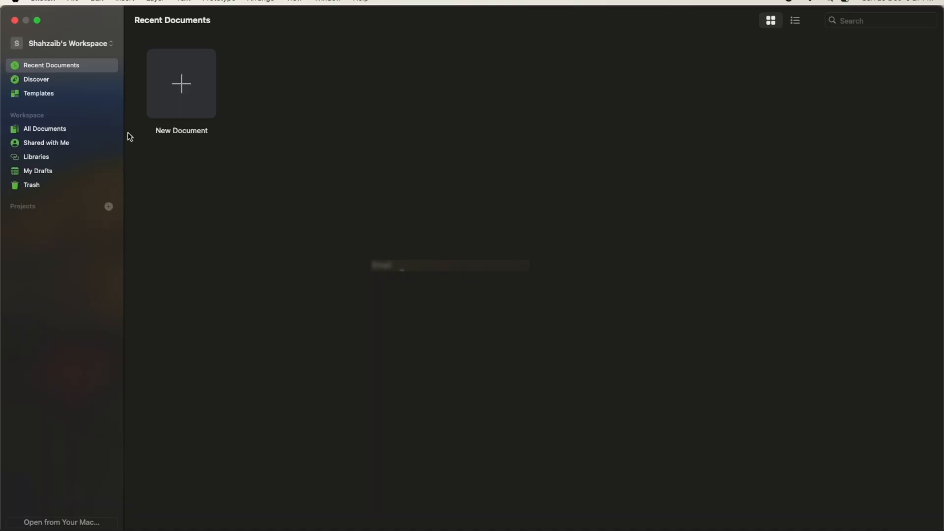
left_click(14, 21)
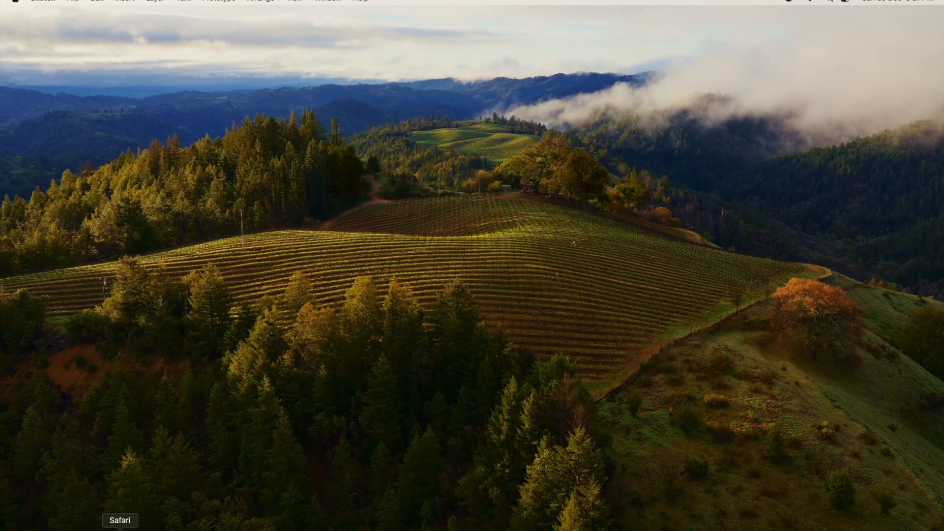
Step: Switch to Safari and close the account creation tab without saving the suggested password
left_click(120, 530)
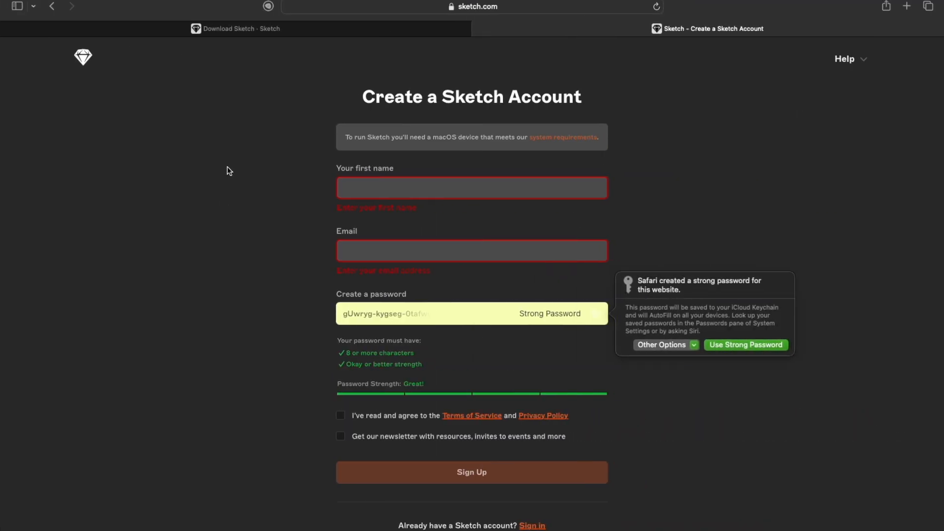
left_click(480, 28)
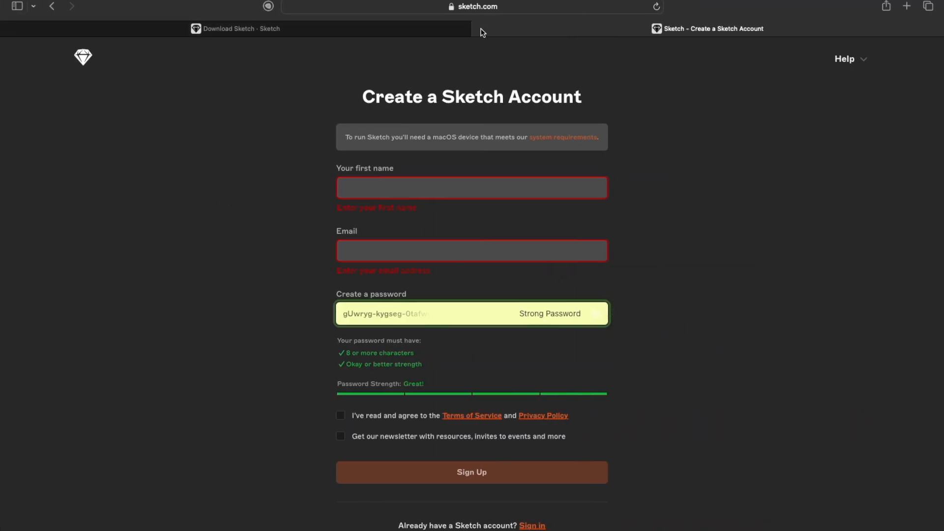
left_click(438, 362)
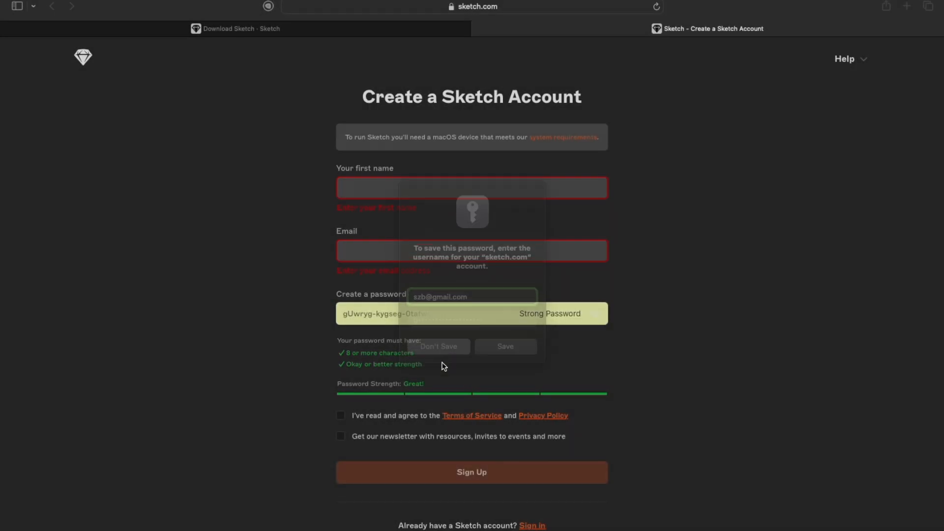
Step: Search for "Apple Design Resources" in a new browser tab and open the Apple Developer design resources page
left_click(907, 7)
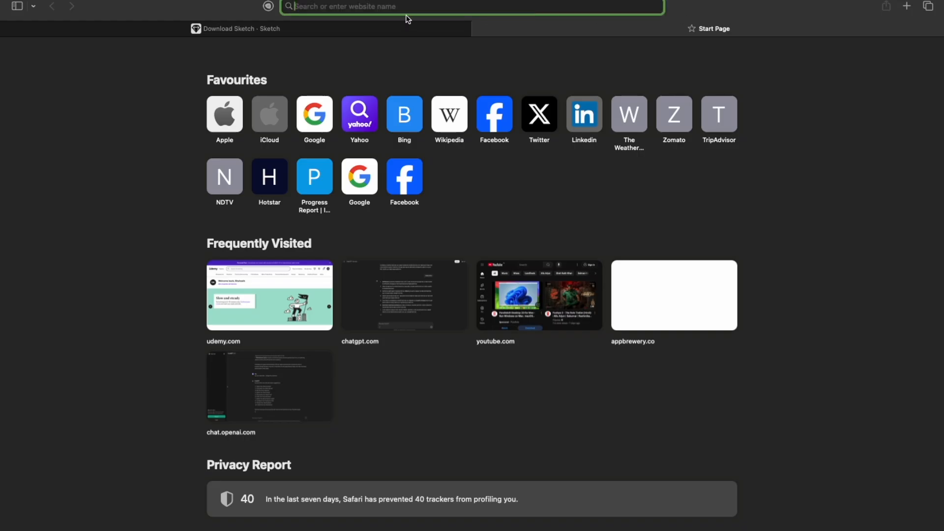
type("apple")
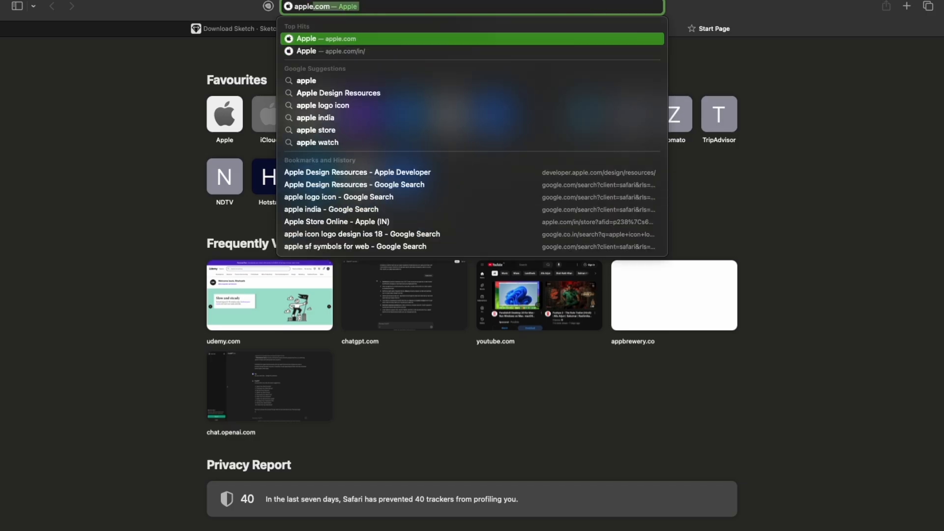
key("Down")
key("Down")
key("Down")
key("Return")
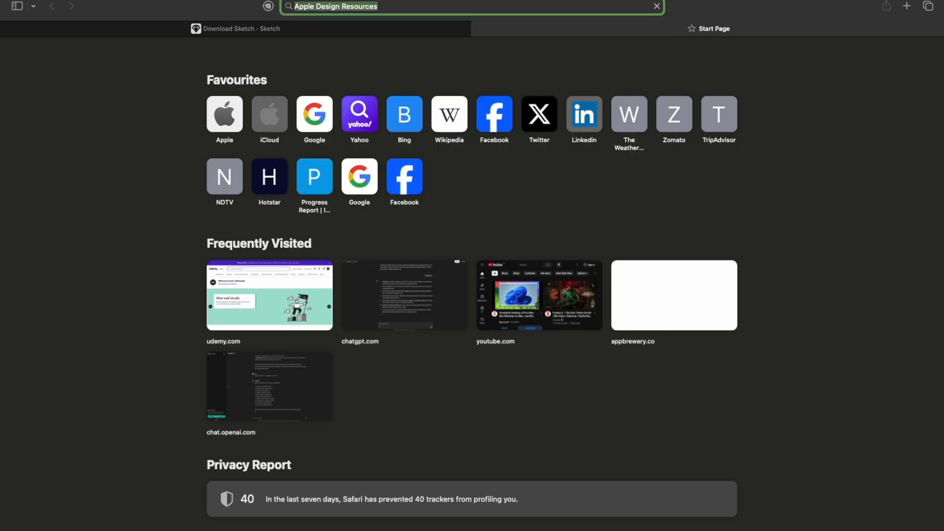
left_click(206, 164)
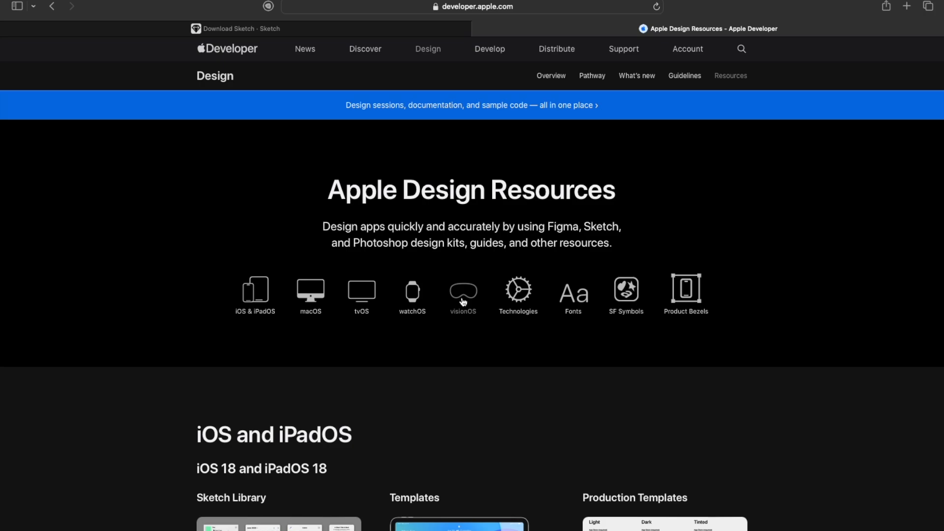
Step: Download the Sketch version of the Production Templates for iOS 18 and iPadOS 18
scroll(462, 302, "down", 3)
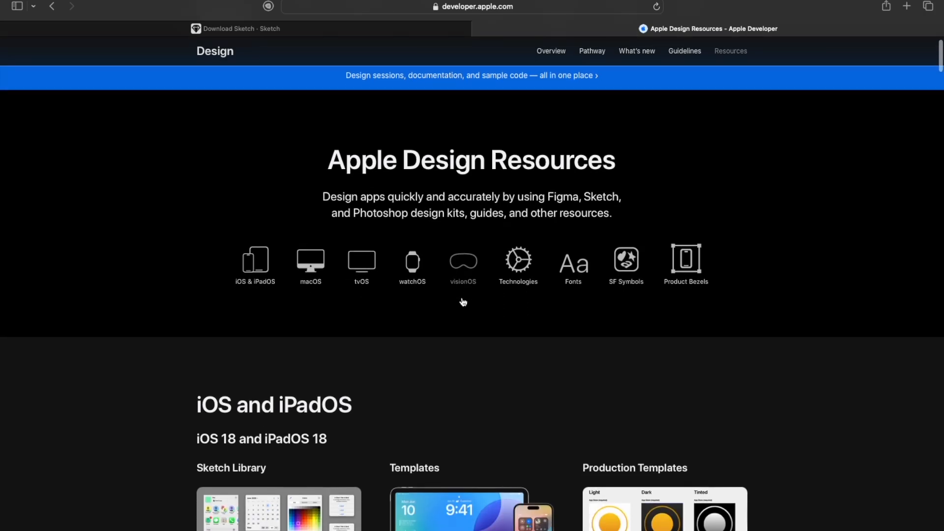
scroll(463, 301, "down", 3)
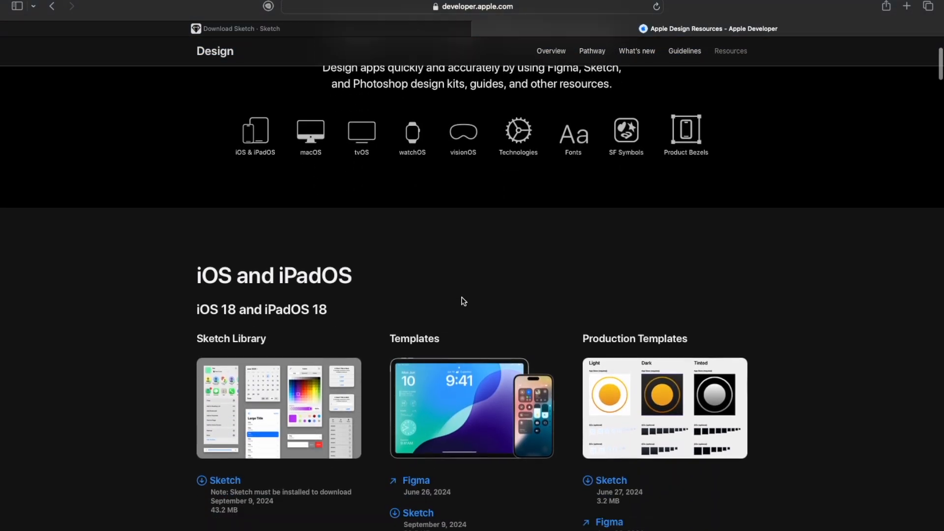
scroll(464, 302, "down", 1)
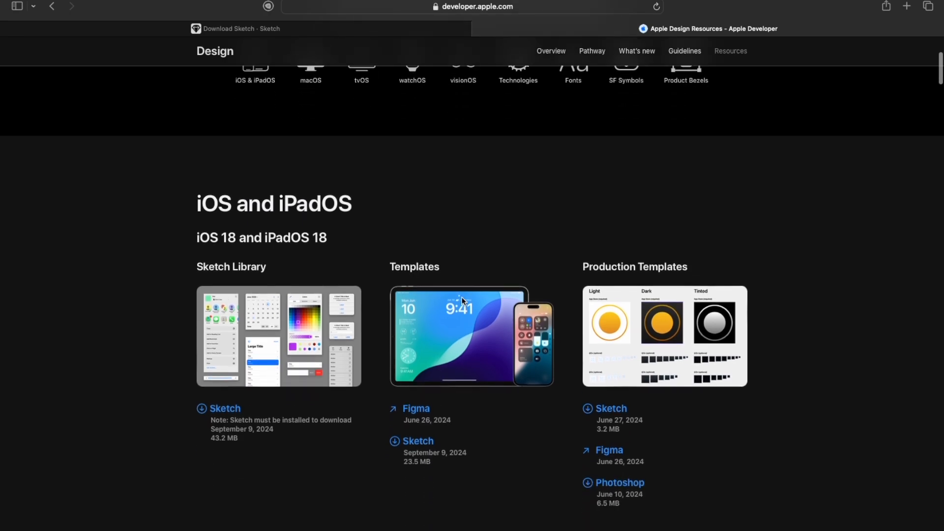
left_click_drag(584, 265, 728, 263)
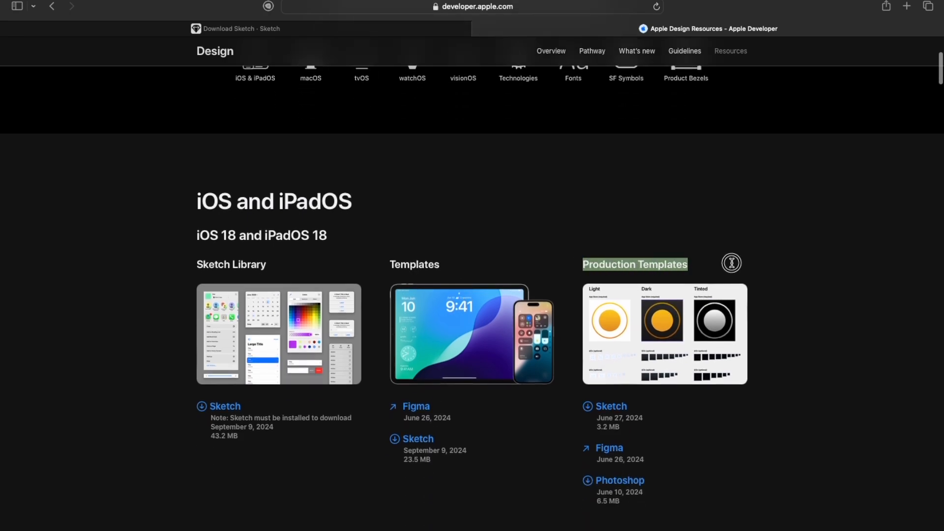
left_click(737, 267)
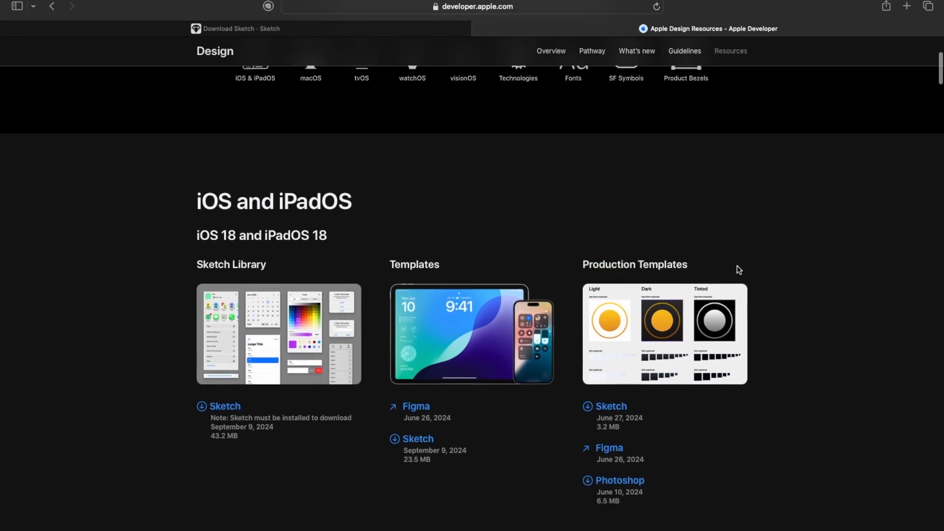
left_click(612, 410)
Step: Switch to Finder and move the existing "iOS 18 - Production Templates - Sketch" folder in Downloads to the Bin
key("ctrl+Left")
left_click(49, 528)
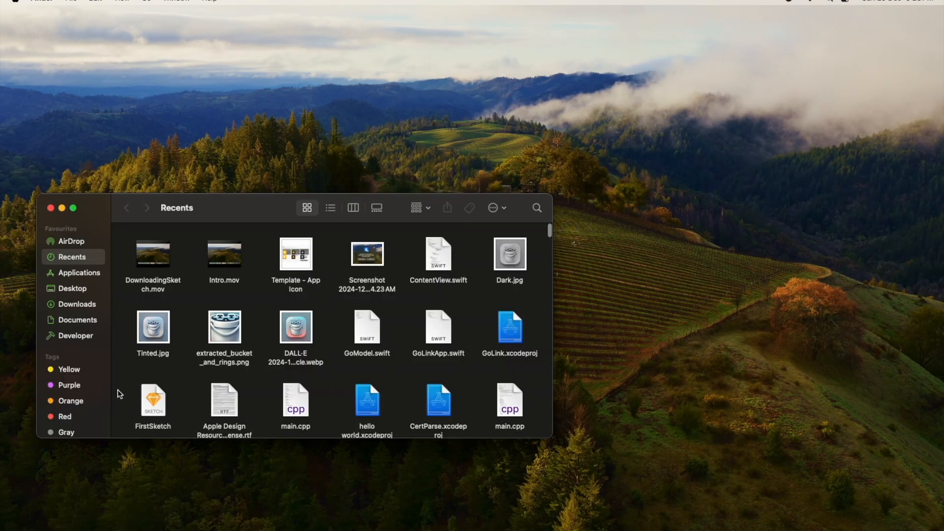
left_click(74, 304)
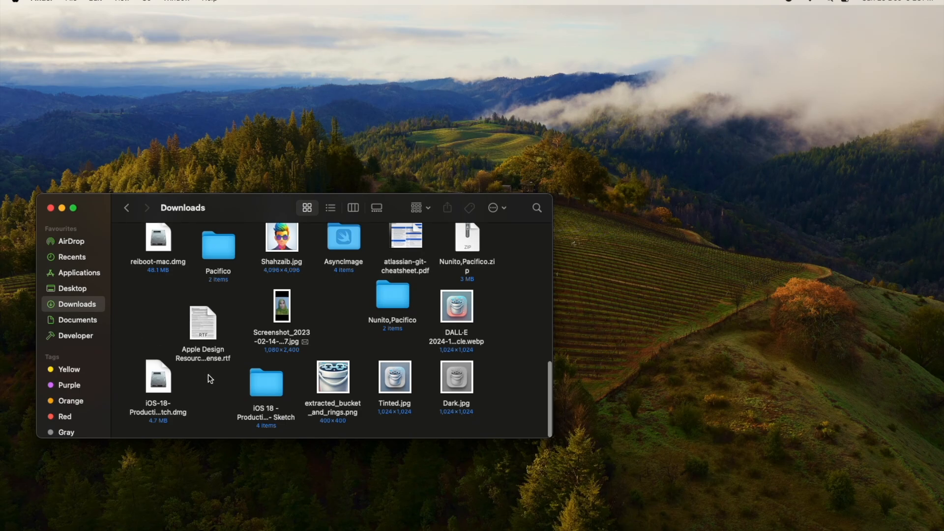
left_click(157, 384)
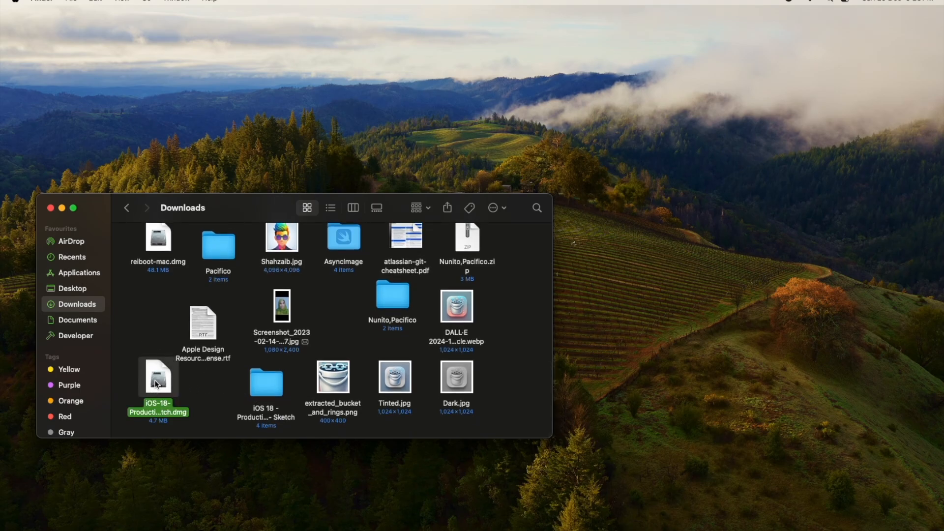
left_click(258, 384)
right_click(259, 384)
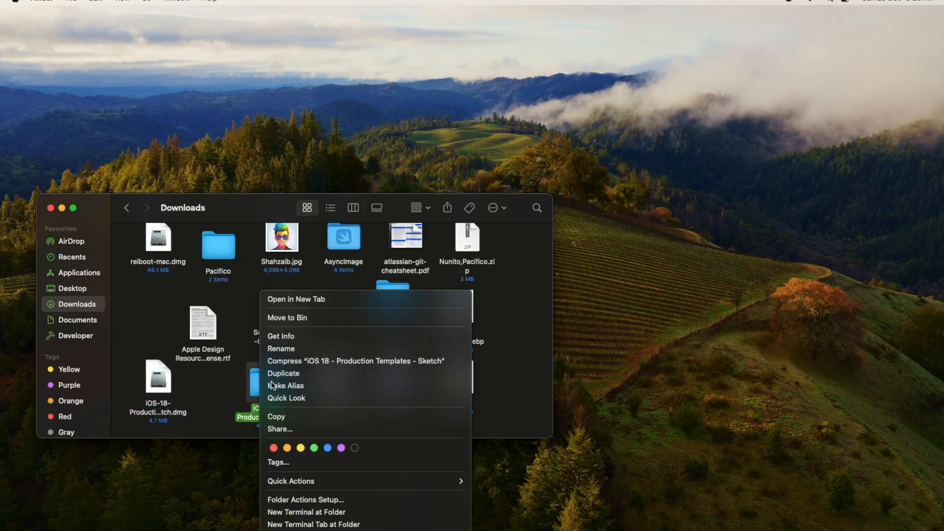
left_click(290, 318)
Step: Open the disk image iOS-18-Production-Templates-Sketch.dmg from Downloads and accept its license agreement
double_click(155, 392)
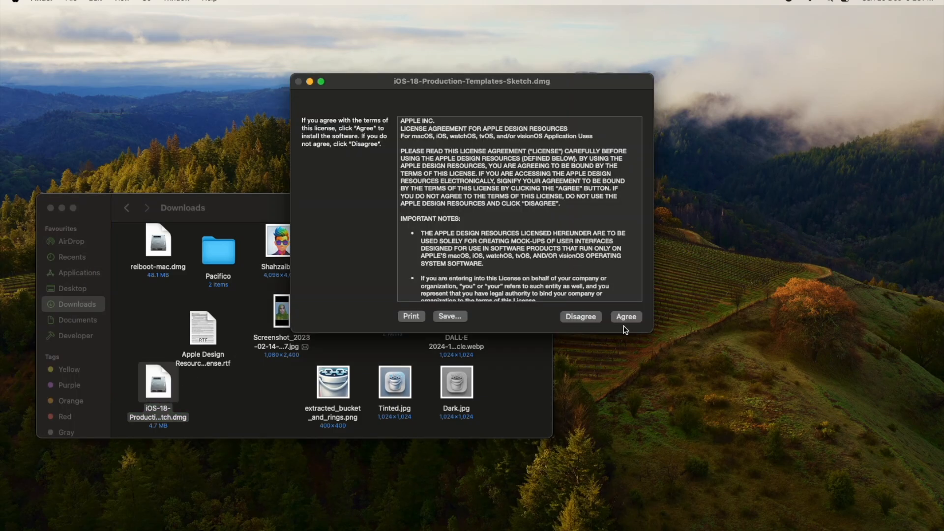
left_click(621, 315)
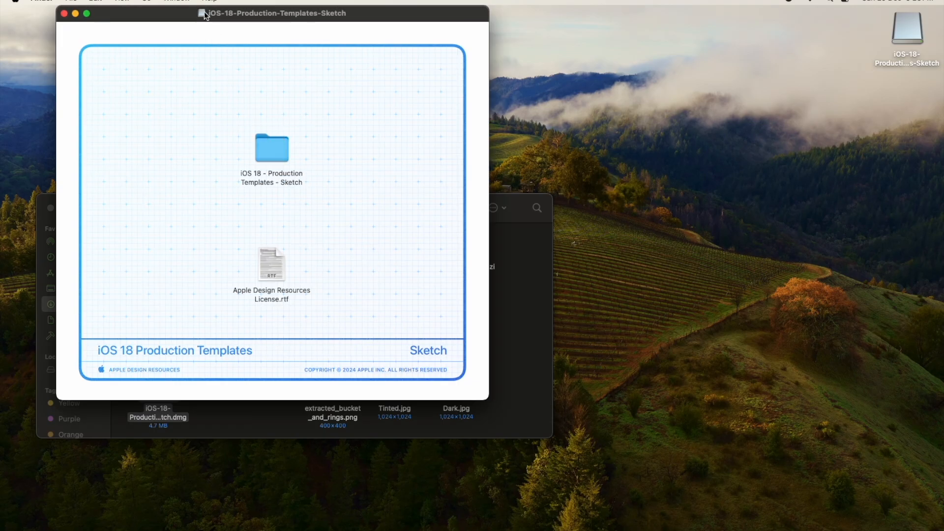
mouse_move(171, 14)
left_mouse_down()
mouse_move(219, 44)
mouse_move(728, 109)
mouse_move(683, 69)
left_mouse_up()
Step: Copy the "iOS 18 - Production Templates - Sketch" folder from the disk image into Downloads and close the disk image window
left_click(760, 191)
left_click(751, 304)
left_click(753, 191)
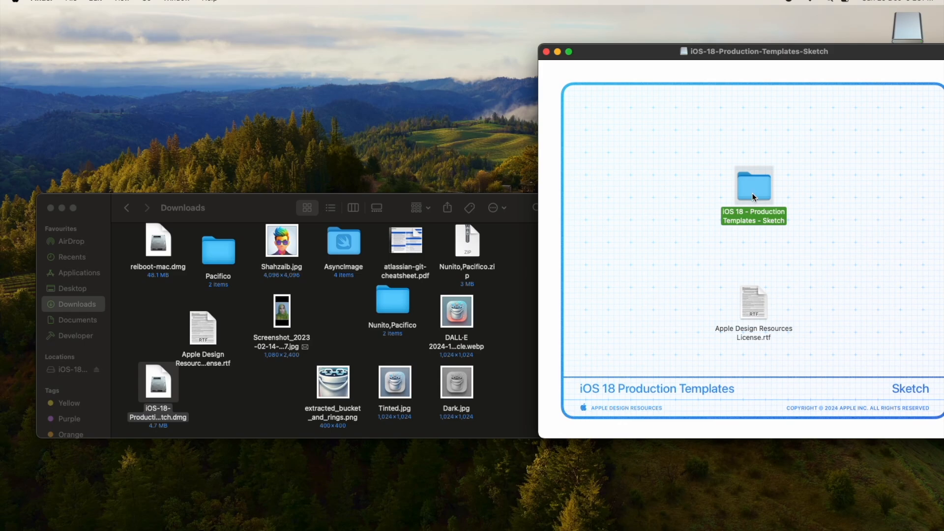
mouse_move(754, 188)
left_mouse_down()
mouse_move(553, 222)
mouse_move(202, 346)
mouse_move(248, 385)
left_mouse_up()
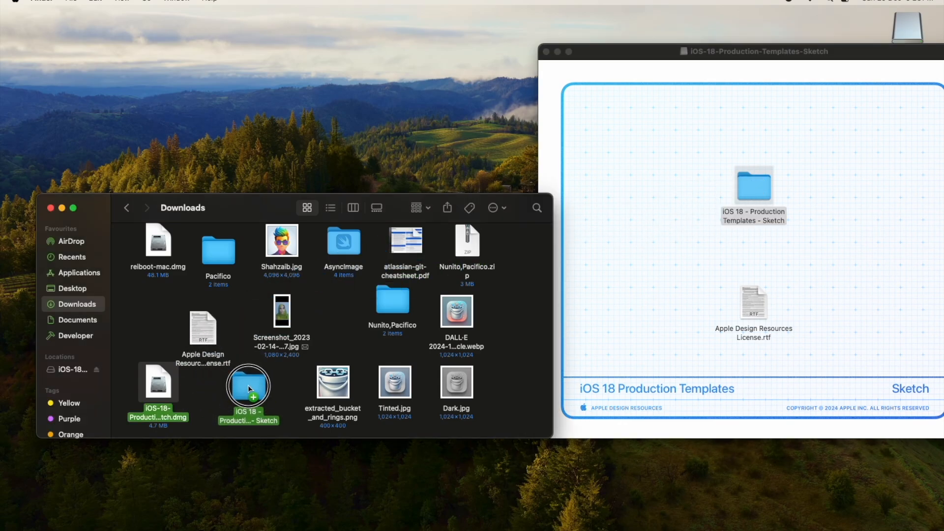
left_click_drag(248, 385, 248, 385)
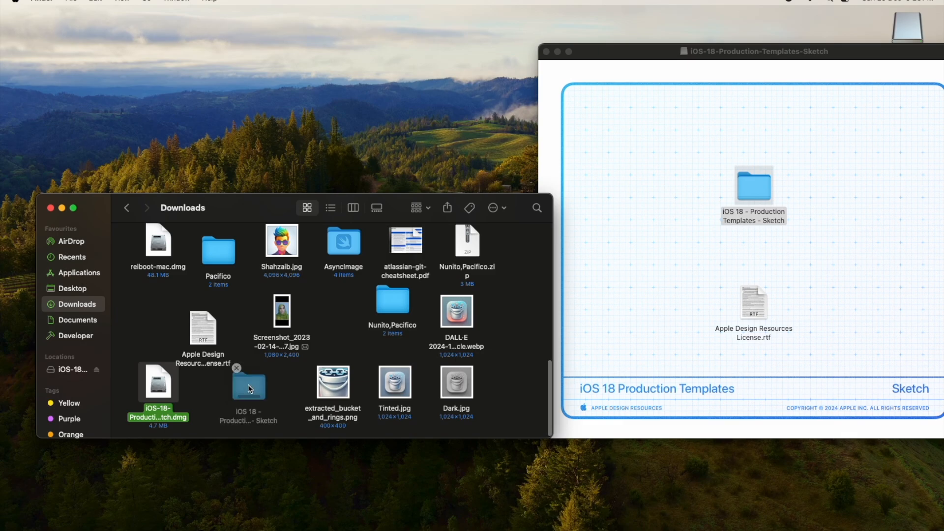
left_click(547, 52)
left_click_drag(231, 210, 384, 163)
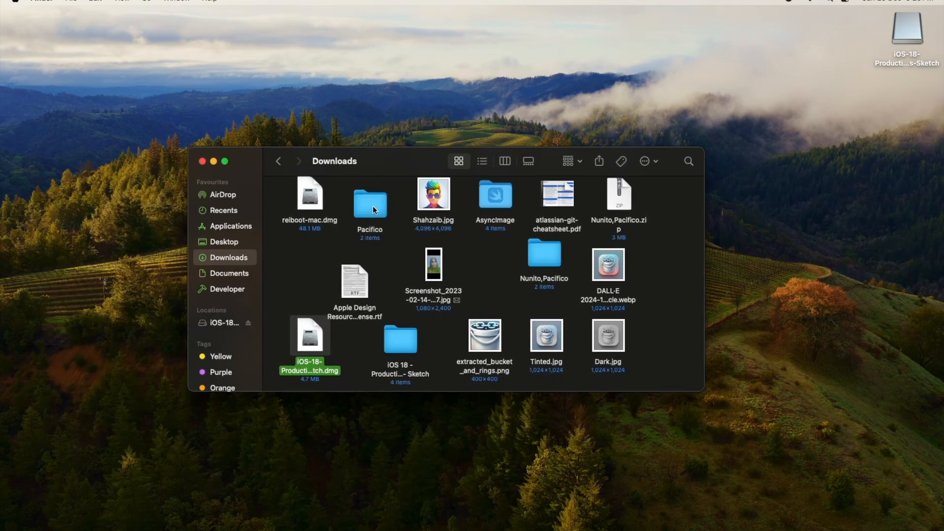
Step: Open the "Template - App Icon" file from the copied production templates folder in Sketch
double_click(401, 343)
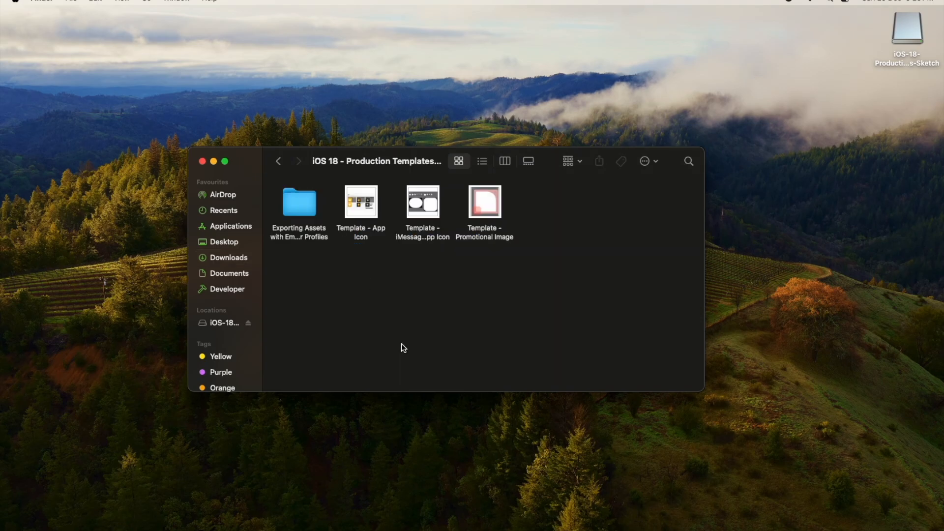
left_click(361, 201)
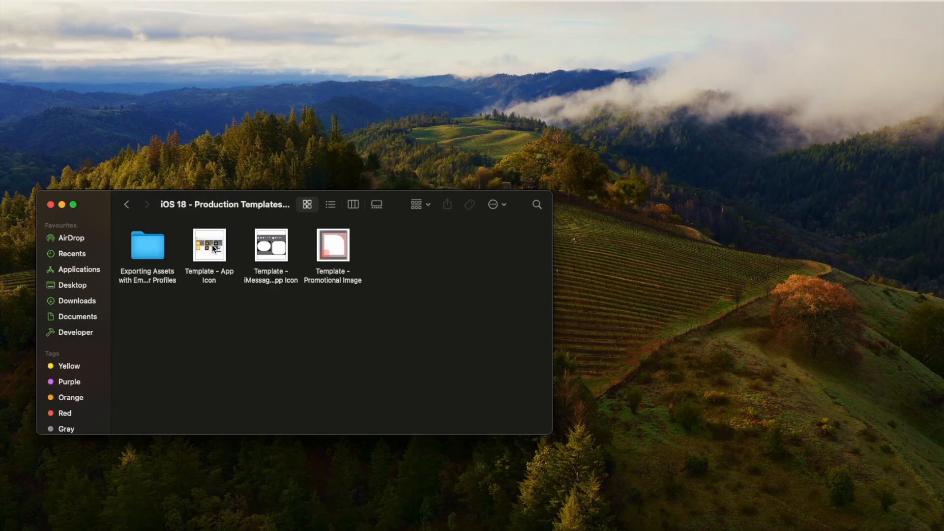
left_click(213, 248)
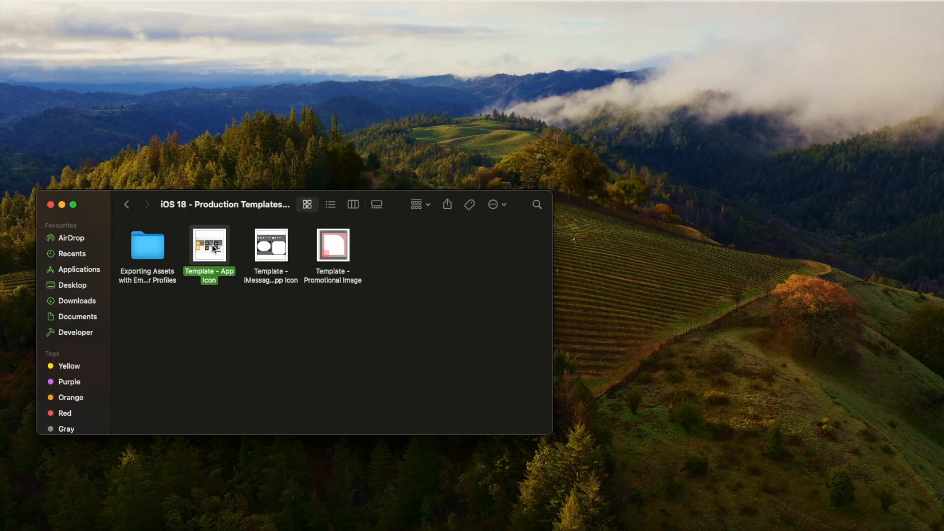
double_click(213, 247)
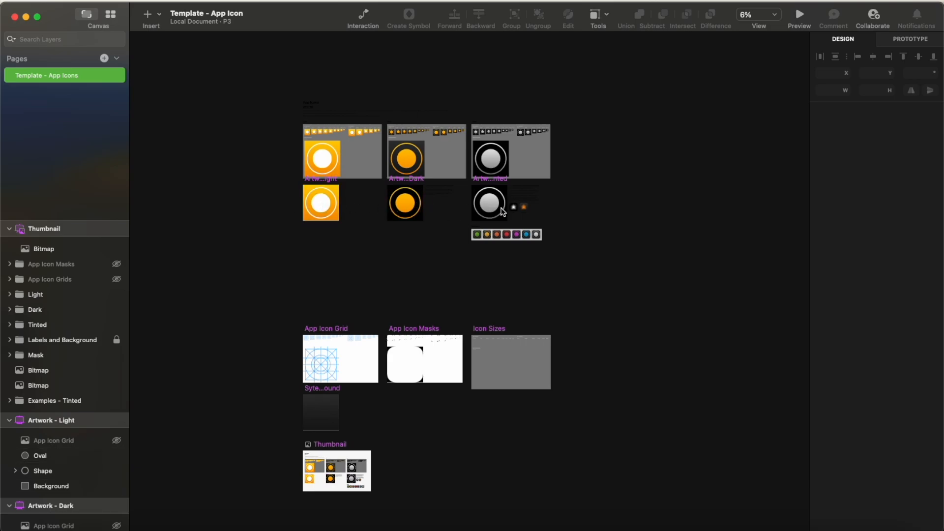
Step: Replace the white oval in Artwork - Light with a rounded rectangle of about 390 by 367 inside the ring
left_click(324, 207)
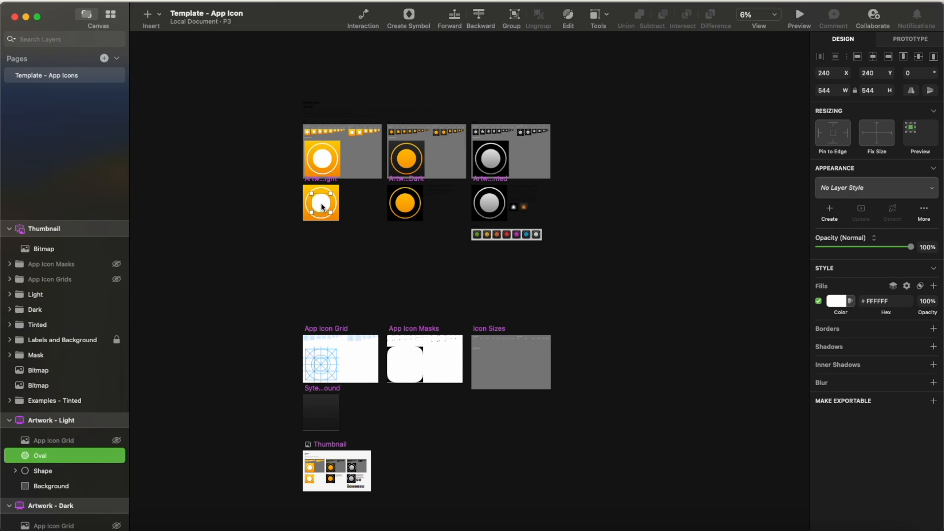
key("Delete")
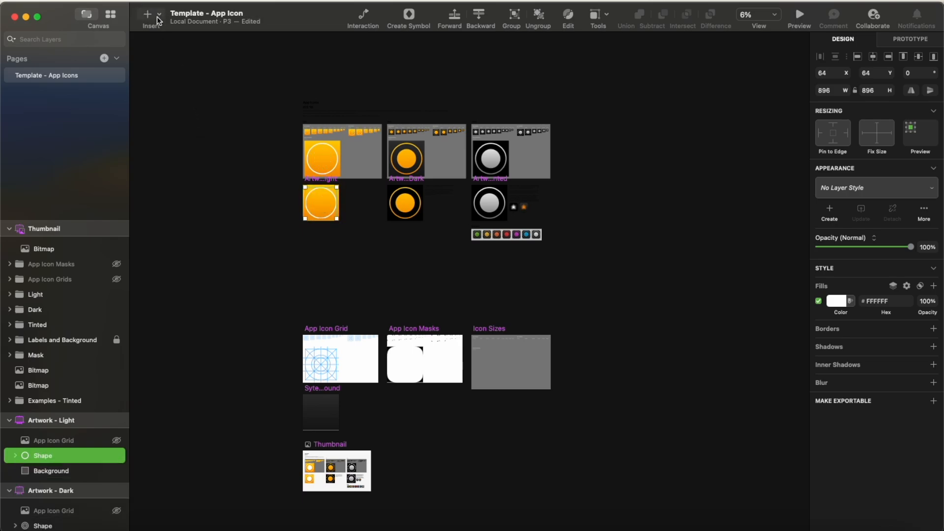
left_click(158, 20)
mouse_move(214, 54)
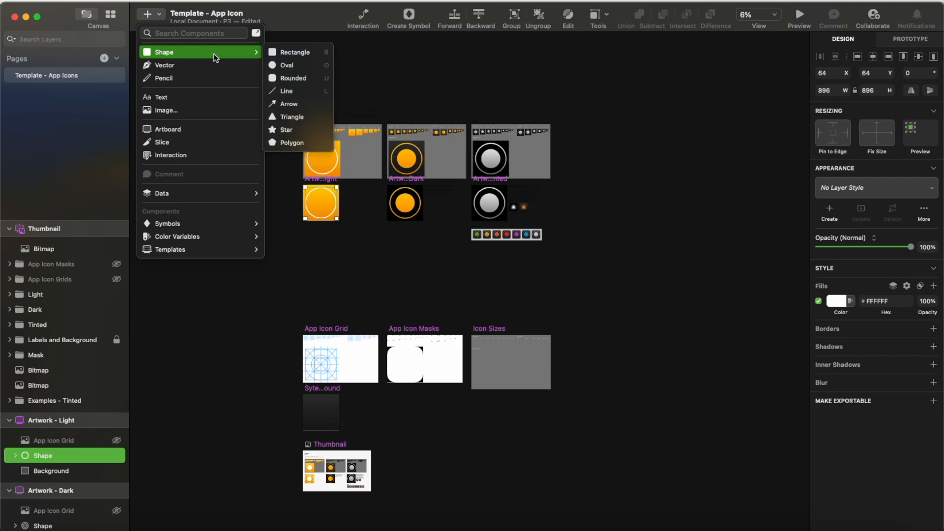
left_click(286, 77)
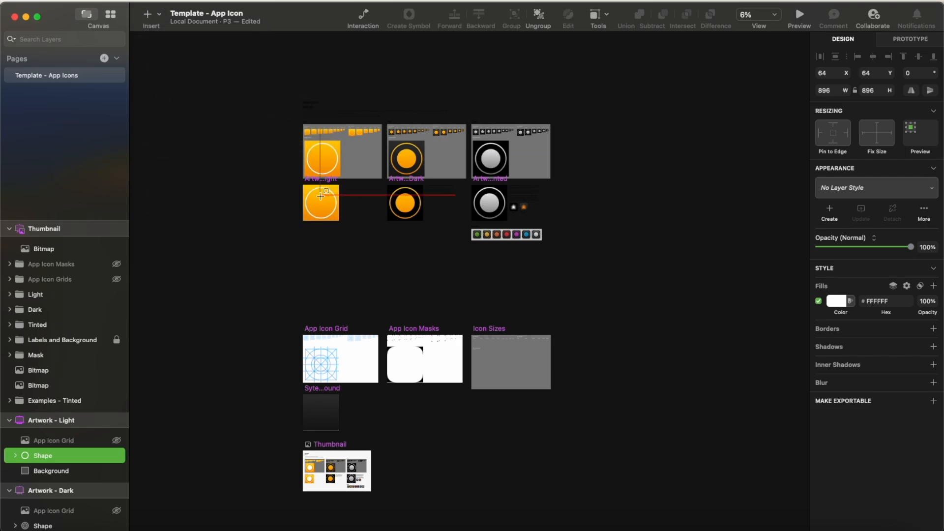
left_click_drag(318, 198, 332, 211)
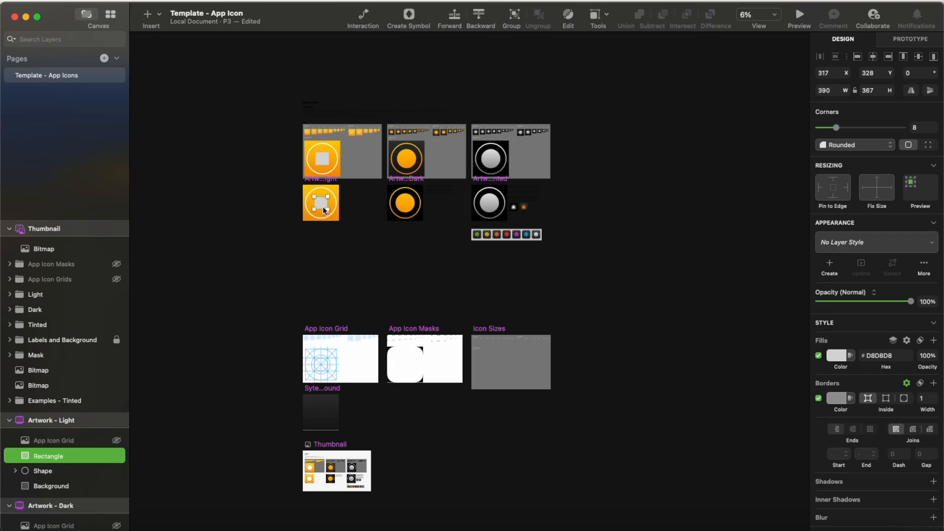
Step: Turn off the rounded rectangle's border and set its fill to the document's white, FFFFFF
left_click(819, 400)
left_click_drag(326, 205, 325, 206)
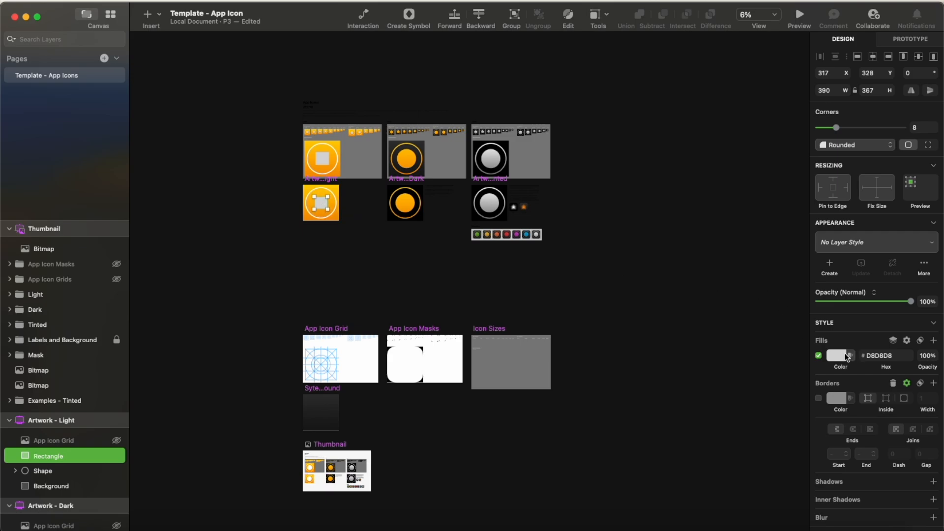
left_click(847, 357)
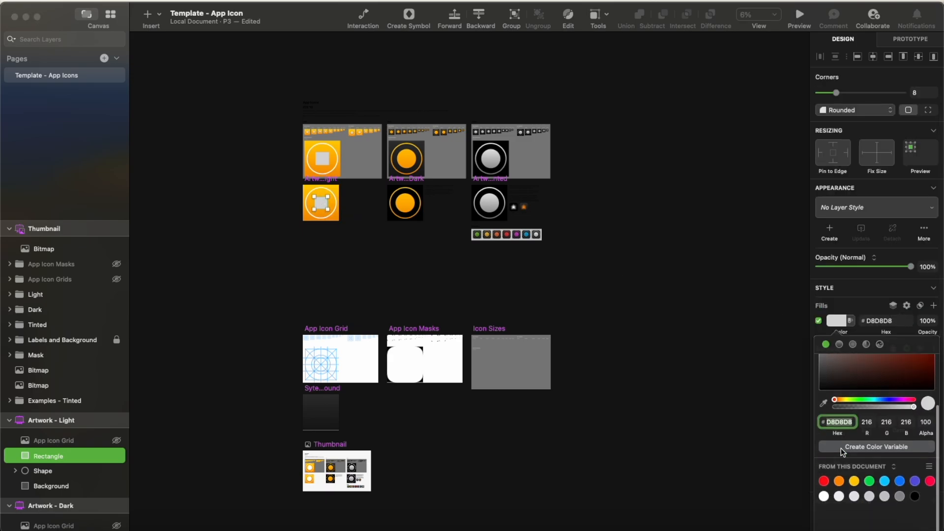
left_click(824, 522)
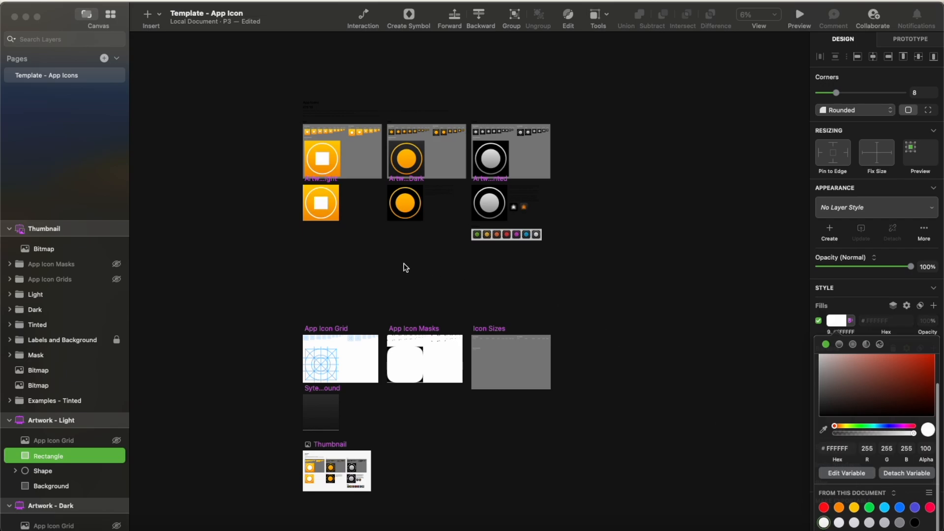
left_click(358, 261)
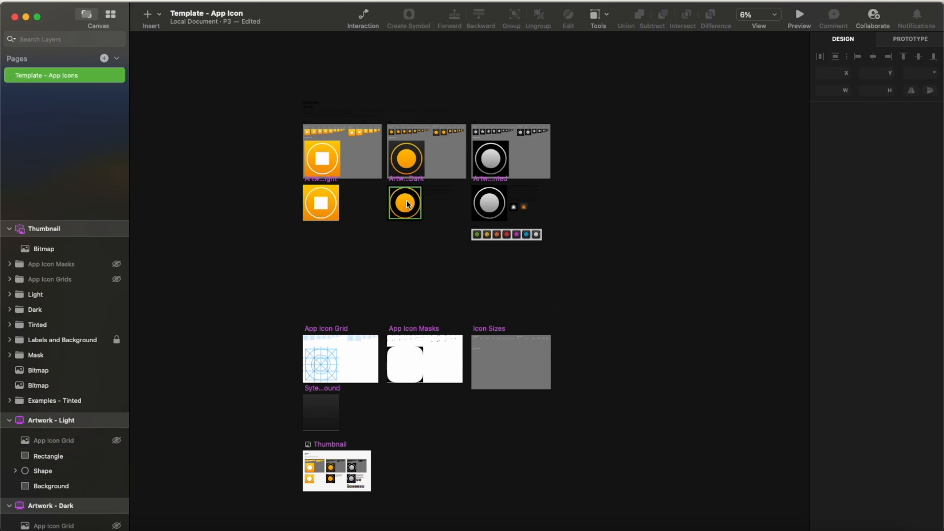
Step: Move the orange shape out of Artwork - Dark onto the empty canvas and ungroup it, setting its smallest oval apart
left_click(408, 202)
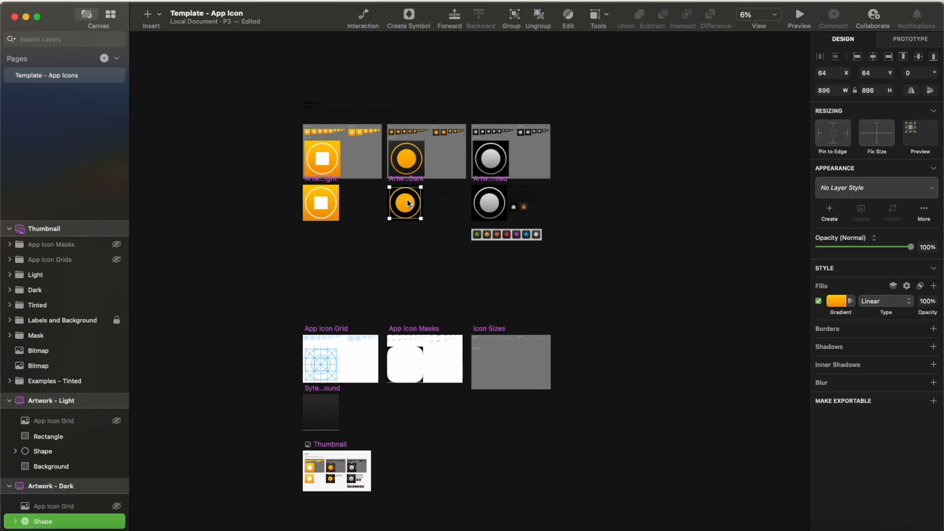
left_click_drag(408, 203, 644, 276)
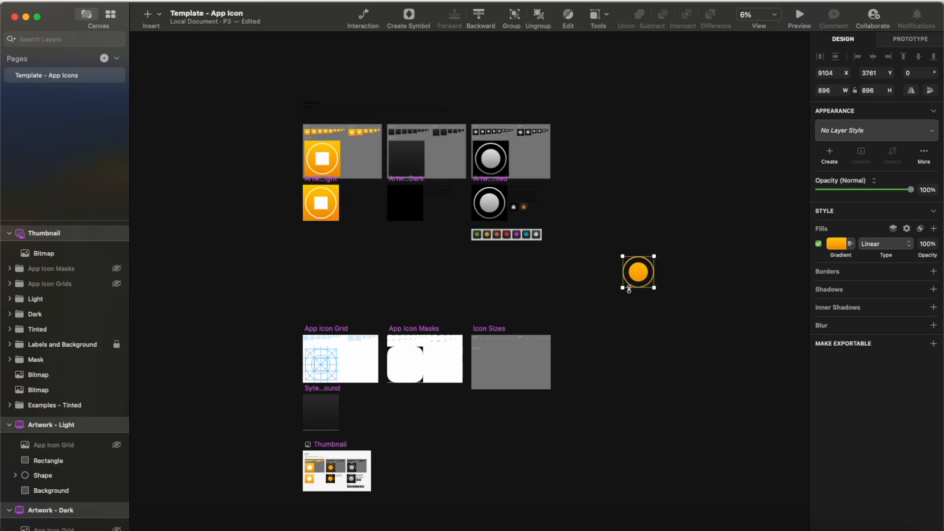
left_click_drag(615, 241, 660, 277)
left_click(538, 15)
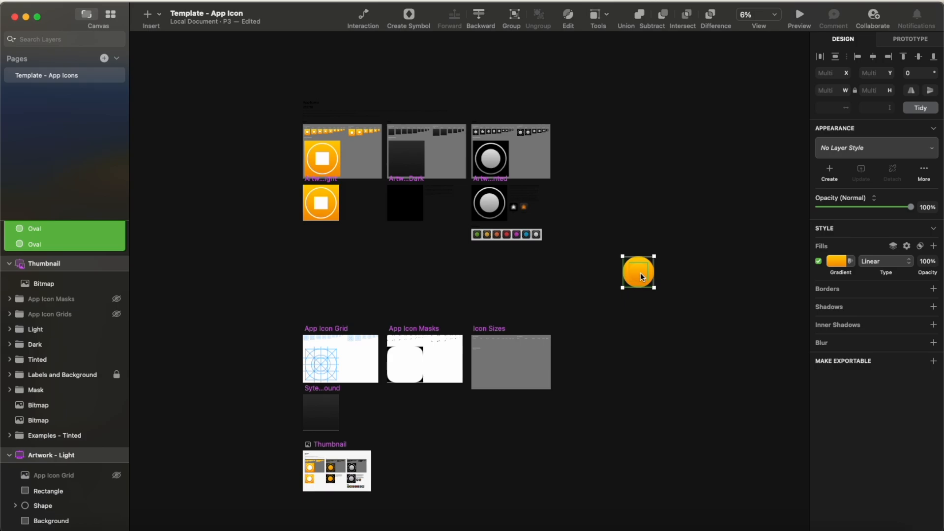
left_click(712, 270)
left_click_drag(639, 271, 564, 282)
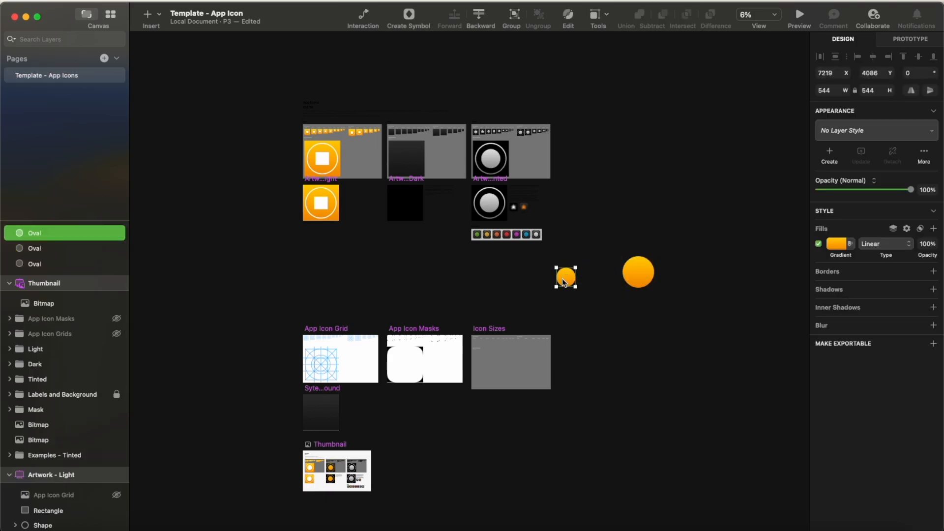
Step: Duplicate the white rounded rectangle from Artwork - Light onto the empty canvas beside the small orange oval
left_click(323, 206)
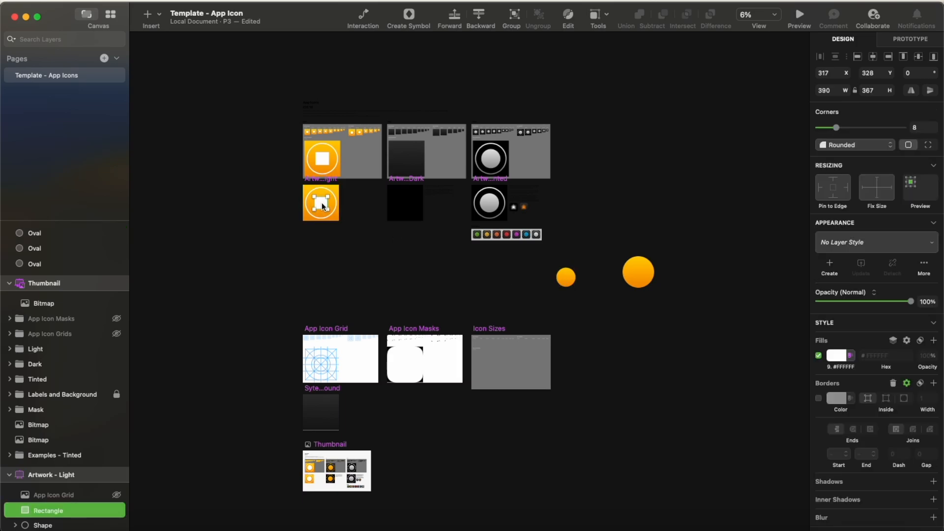
key("alt")
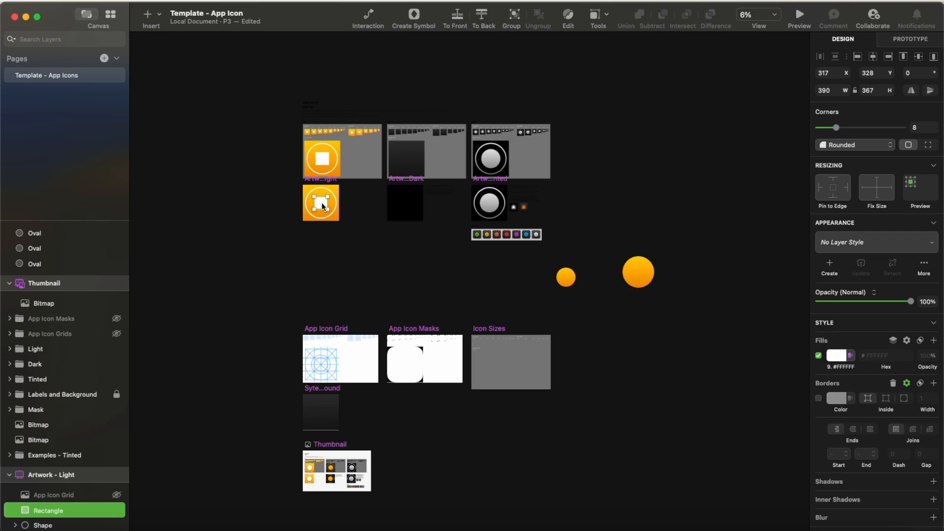
left_click_drag(323, 206, 508, 284)
Step: Copy the small oval's orange linear gradient fill and paste it onto the duplicated rectangle
left_click(565, 279)
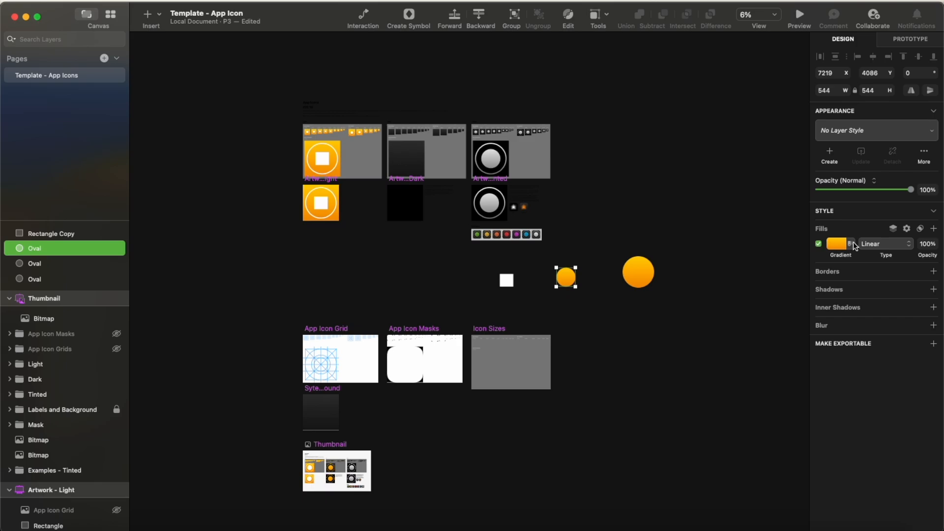
right_click(837, 248)
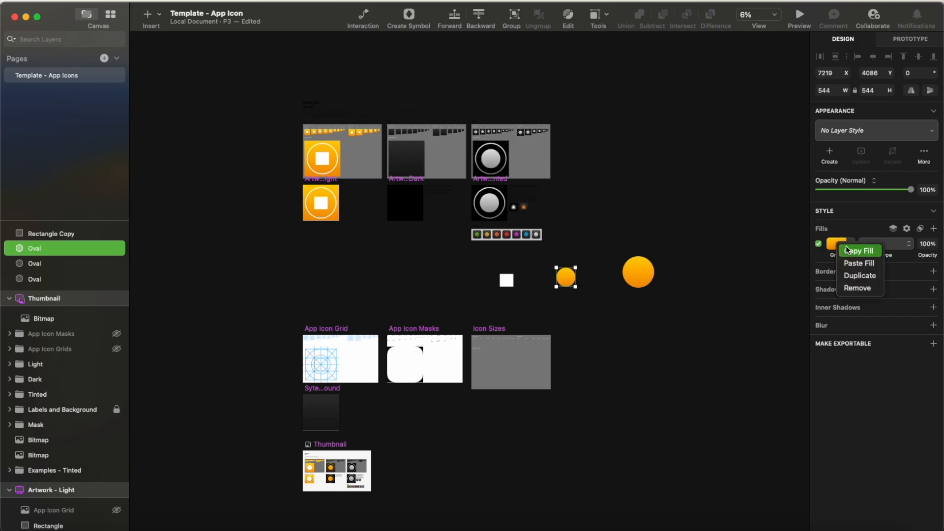
left_click(852, 252)
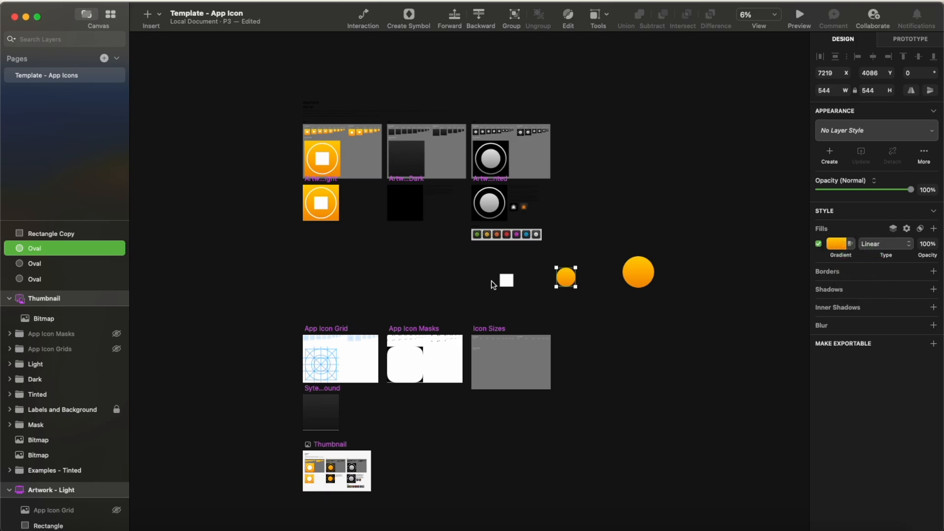
left_click(505, 280)
right_click(836, 298)
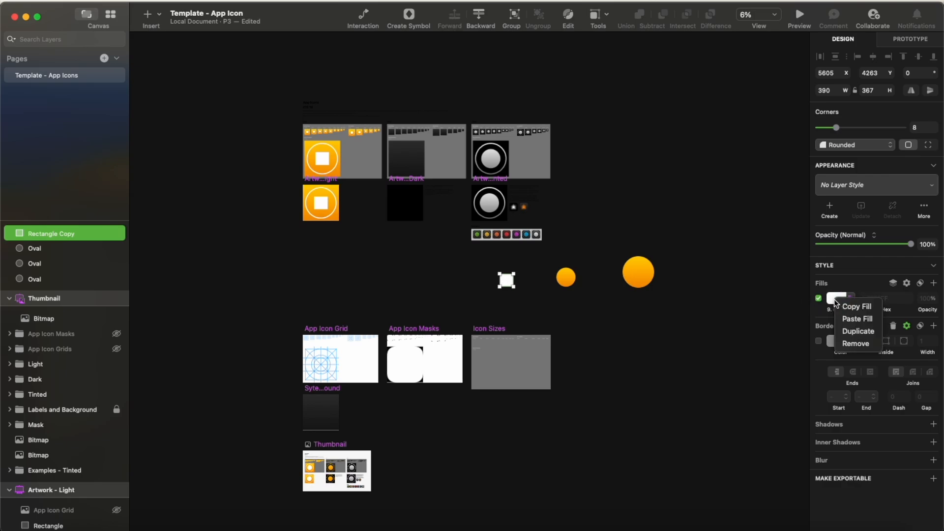
left_click(848, 319)
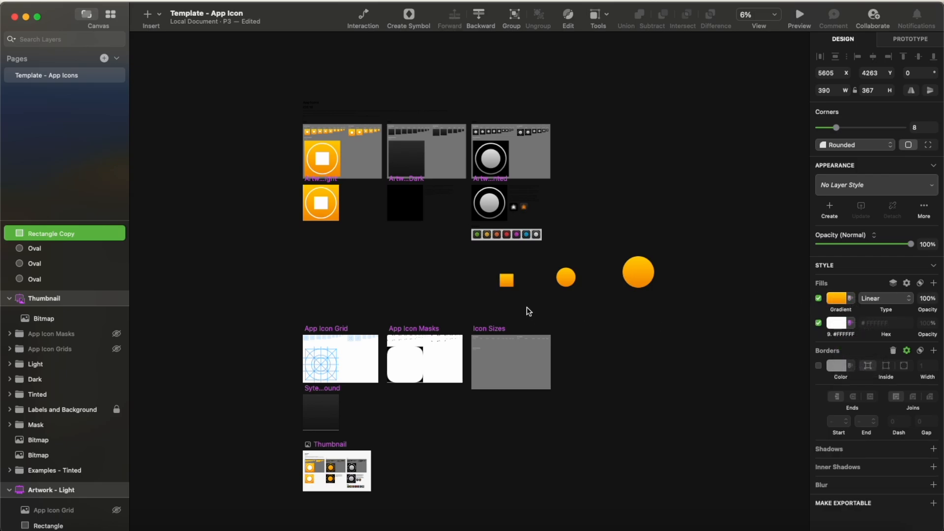
Step: Subtract the smaller of the two large overlapping orange ovals from the larger one to form a thin ring
left_click(637, 273)
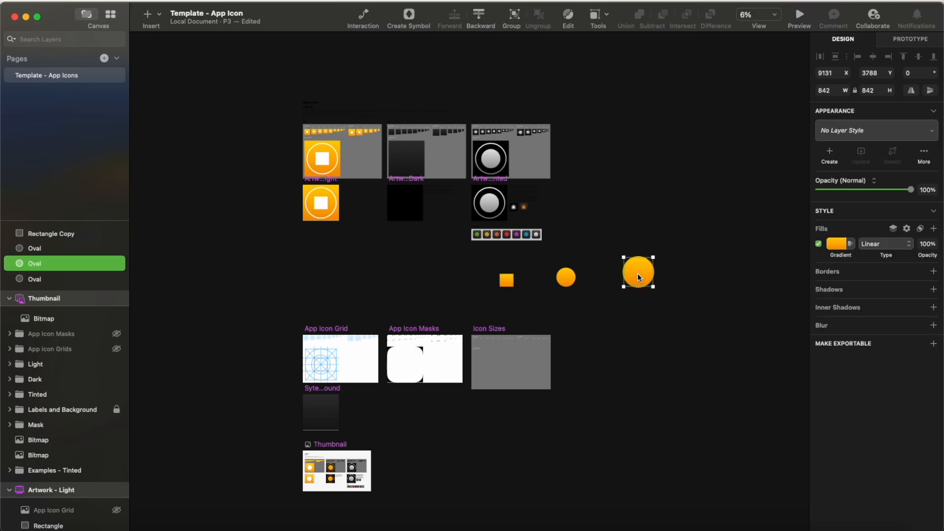
left_click(618, 248)
left_click_drag(631, 260, 693, 306)
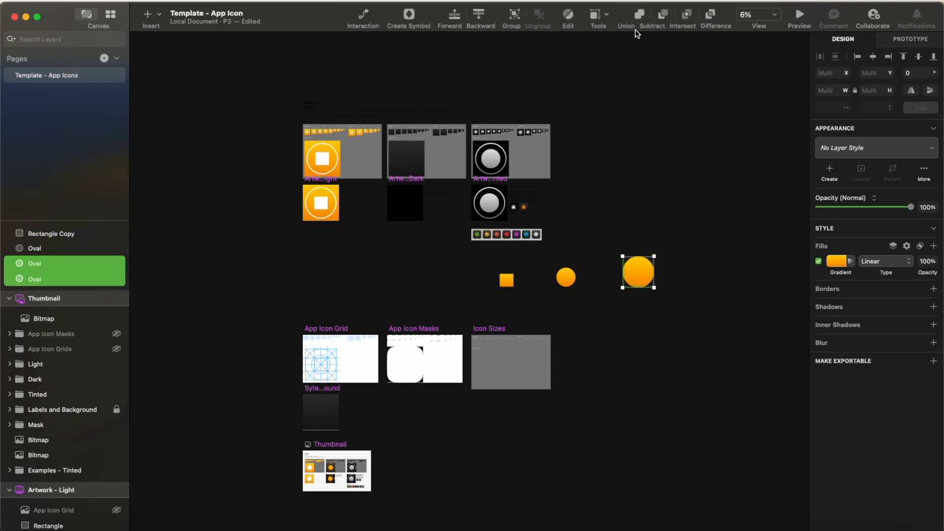
left_click(663, 19)
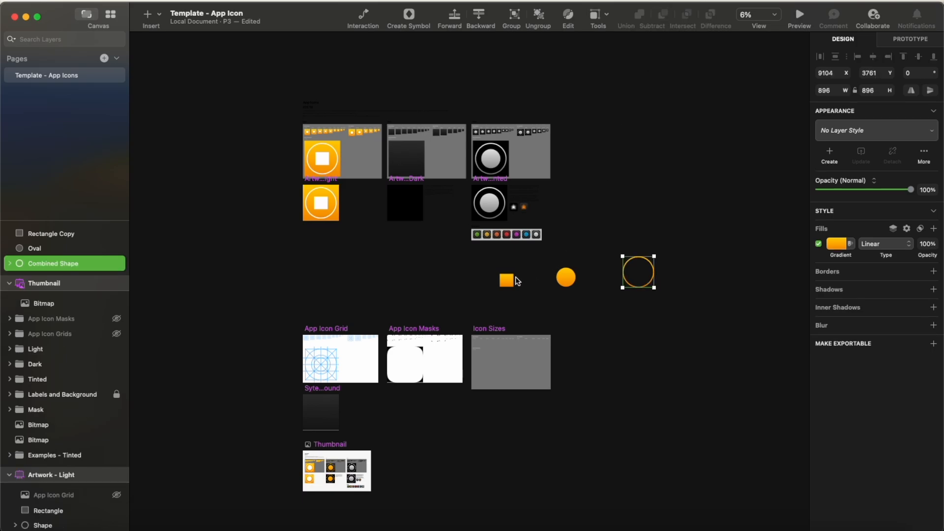
Step: Delete the leftover small orange oval and center the orange rounded rectangle inside the ring
left_click(566, 278)
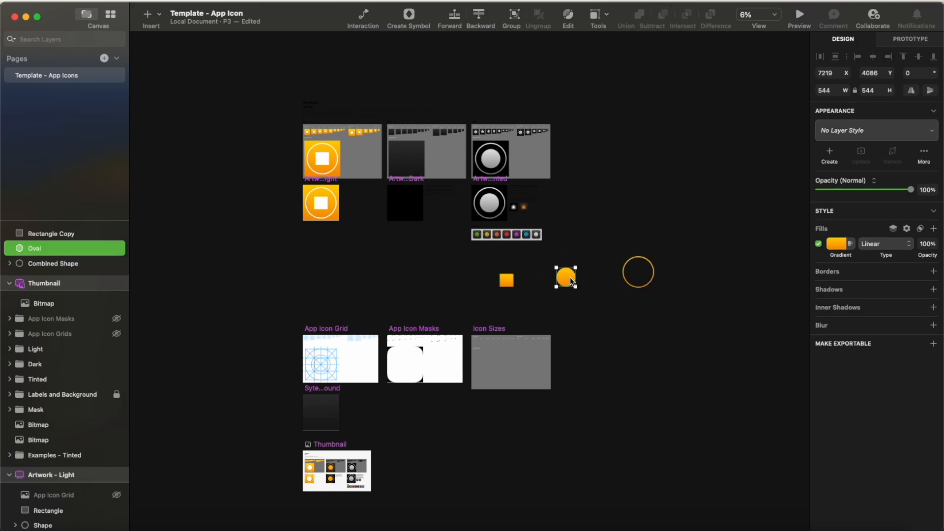
key("Delete")
left_click(509, 281)
left_click_drag(509, 281, 635, 275)
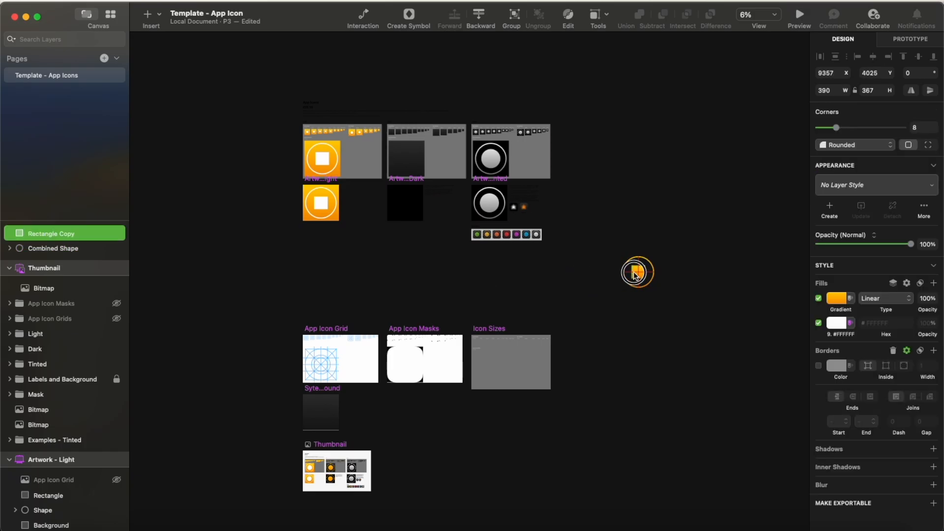
Step: Group the orange rectangle with its ring and move the group onto the center of Artwork - Dark
left_click(623, 246)
left_click_drag(624, 249, 664, 297)
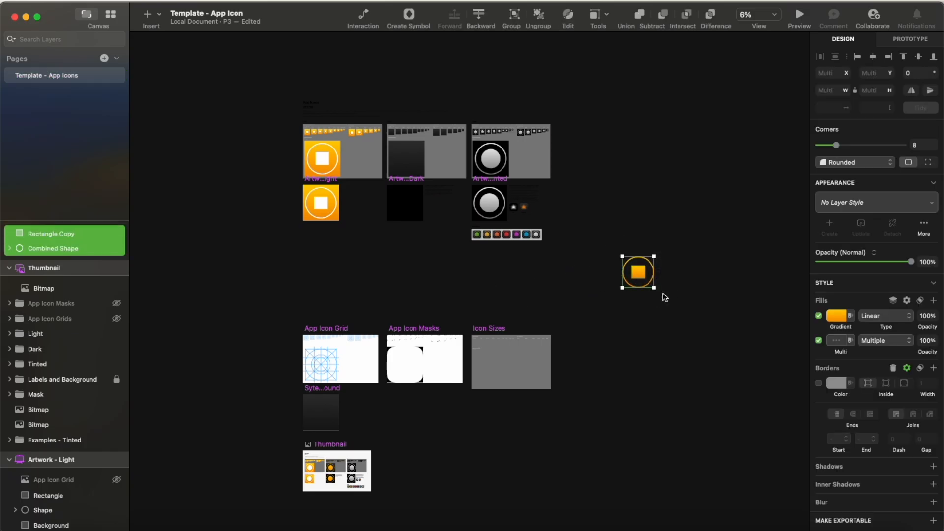
left_click(512, 18)
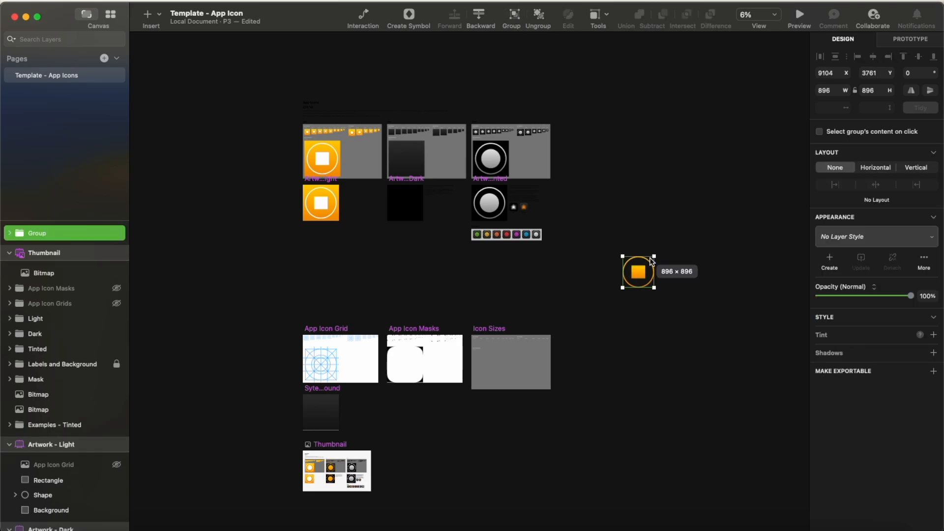
left_click(674, 236)
left_click_drag(637, 268, 404, 200)
left_click(410, 245)
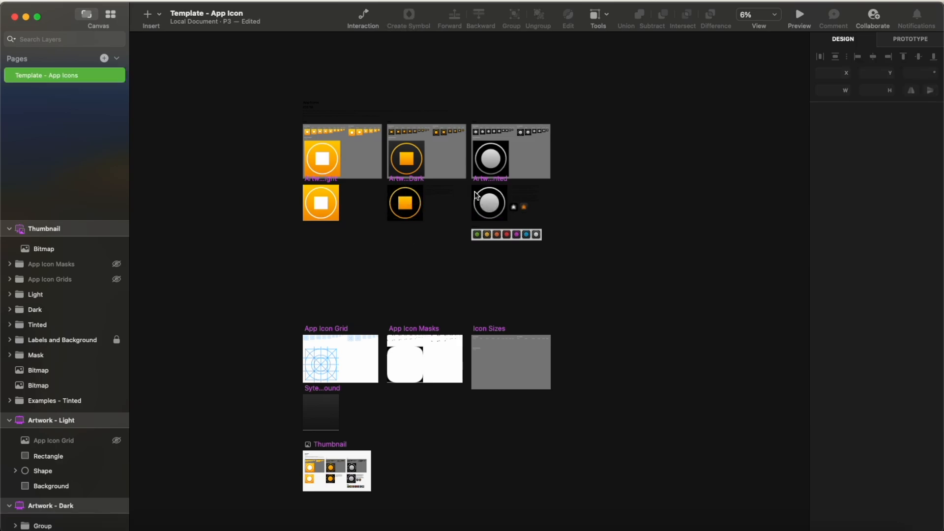
Step: Move the grey shape out of Artwork - Tinted onto the empty canvas and ungroup it, setting its smallest oval apart
left_click_drag(494, 203, 648, 281)
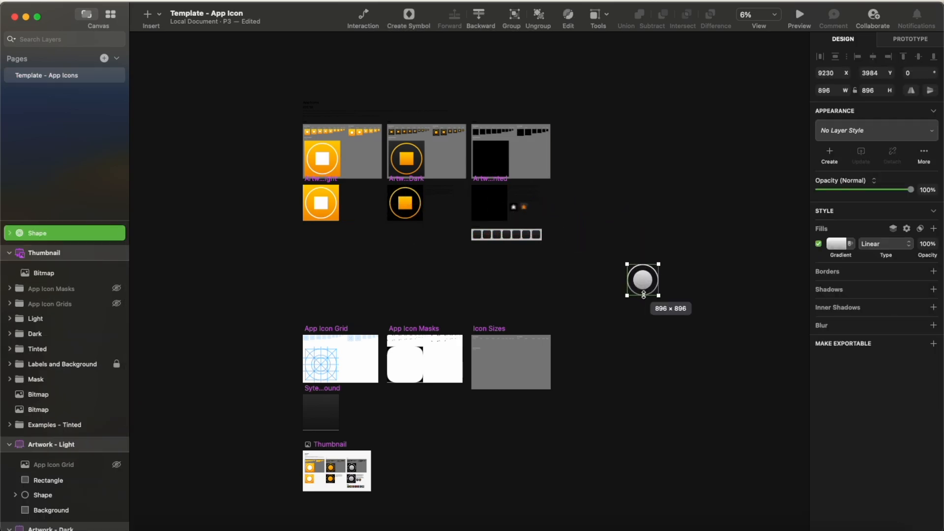
left_click(540, 22)
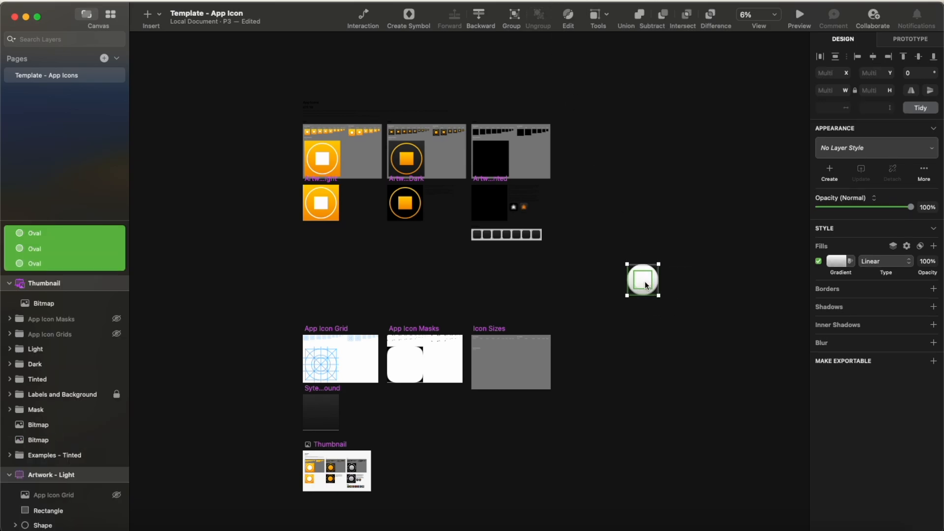
left_click_drag(645, 285, 596, 286)
left_click(669, 285)
left_click(593, 283)
left_click_drag(593, 283, 652, 281)
Step: Duplicate Artwork - Light's white rectangle beside the small grey oval and paste the oval's linear gradient fill onto the duplicate
left_click(322, 206)
left_click_drag(322, 205, 712, 274)
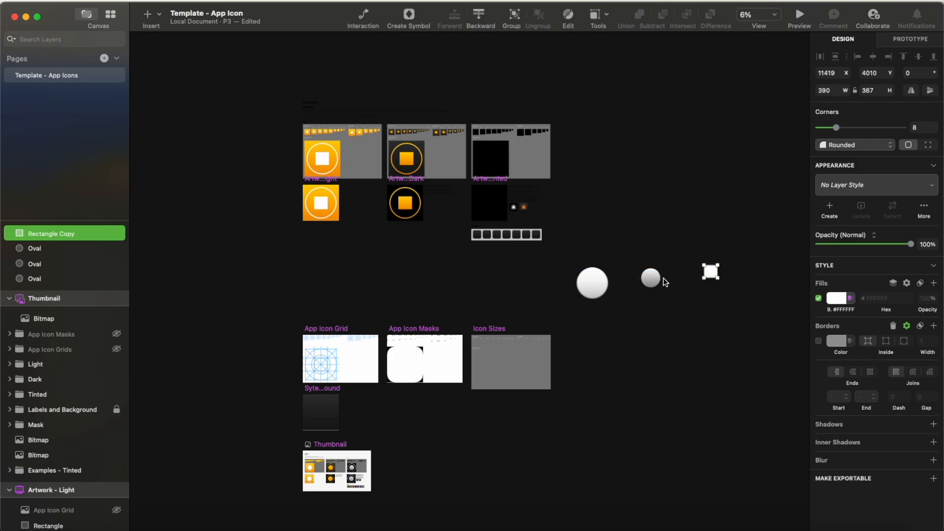
left_click(658, 281)
right_click(838, 244)
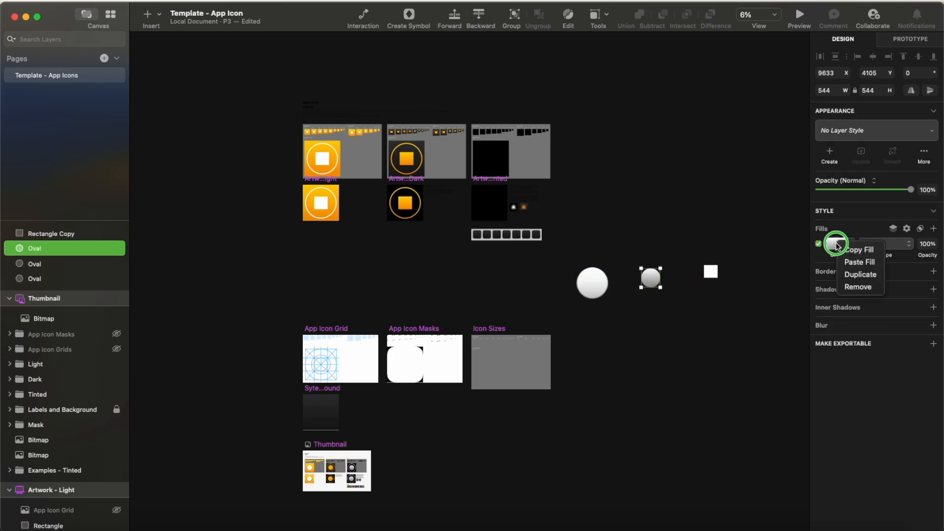
left_click(850, 250)
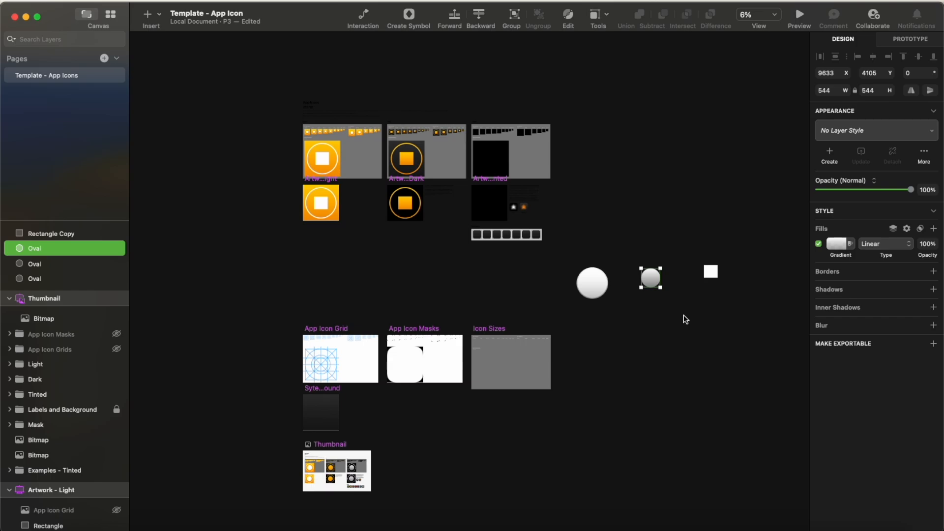
left_click(686, 320)
left_click(712, 271)
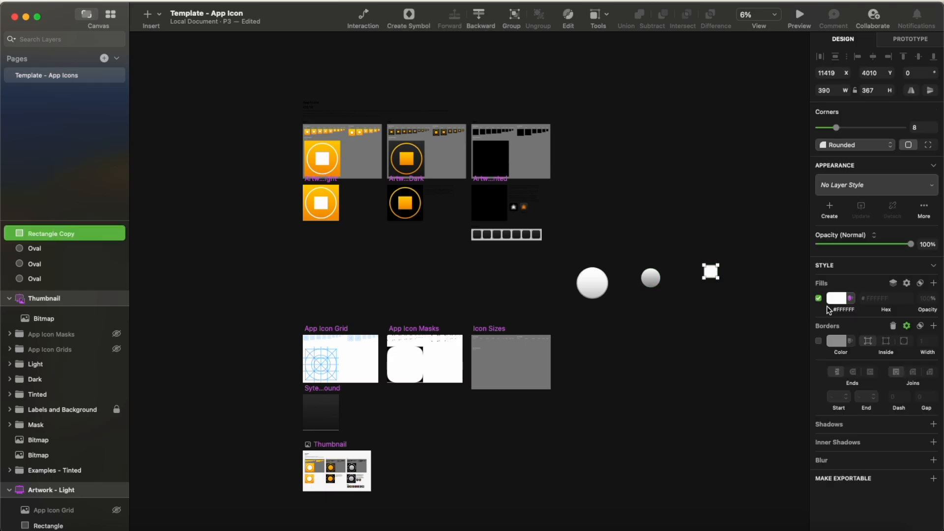
right_click(833, 300)
left_click(858, 317)
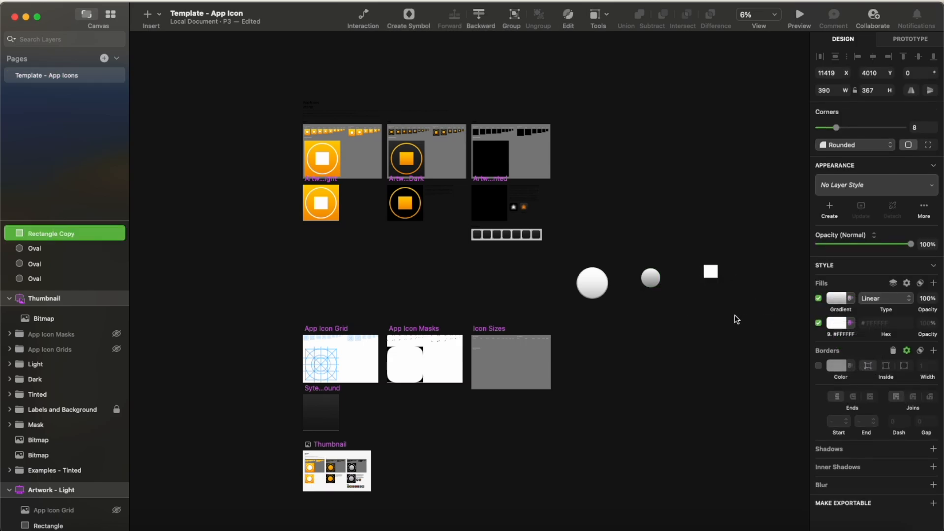
left_click_drag(710, 273, 700, 296)
left_click(718, 299)
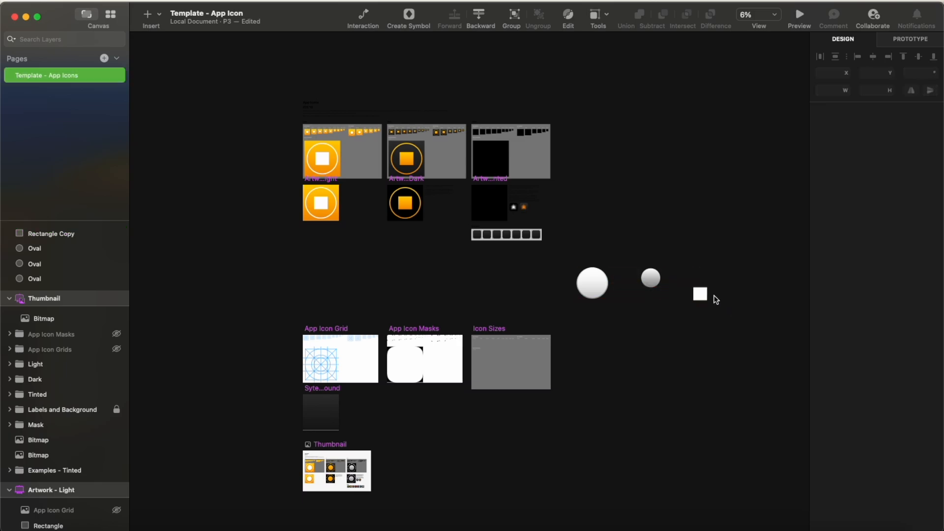
left_click(651, 278)
left_click(705, 297)
left_click(731, 275)
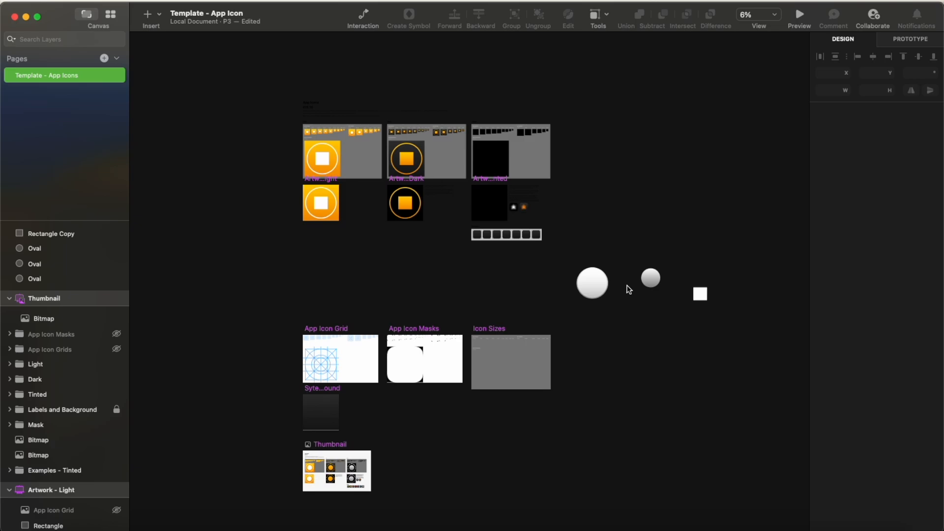
Step: Subtract the smaller of the two large overlapping grey ovals from the larger one to form a ring
left_click(594, 283)
left_click(577, 260)
left_click_drag(595, 281, 619, 307)
key("super+z")
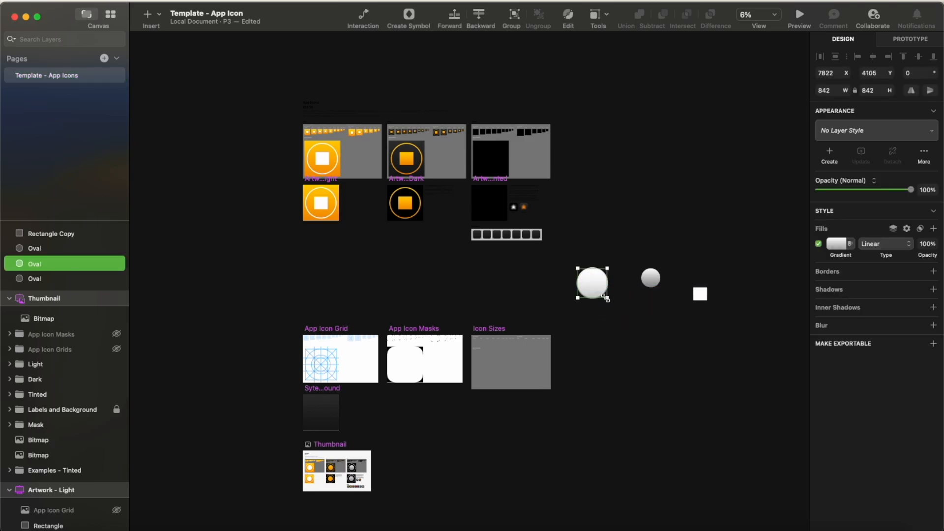
left_click_drag(575, 249, 624, 315)
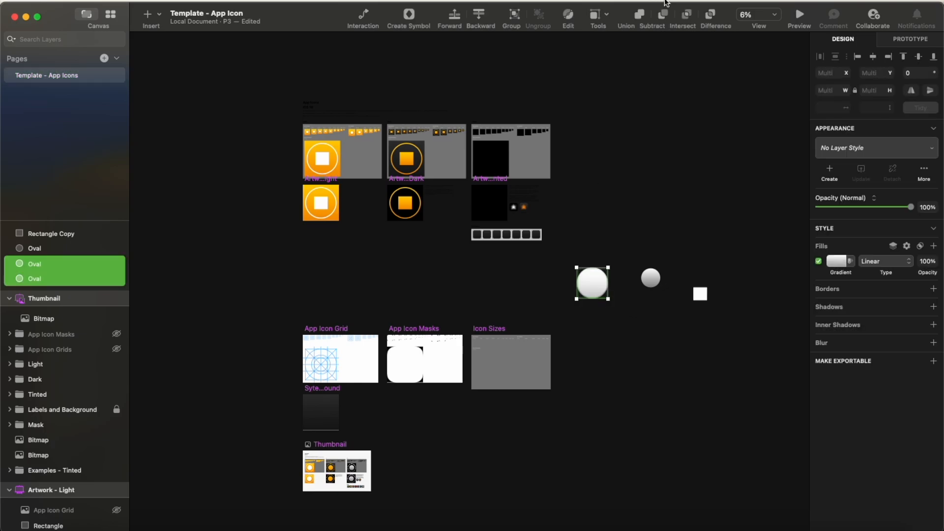
left_click(665, 17)
left_click(701, 295)
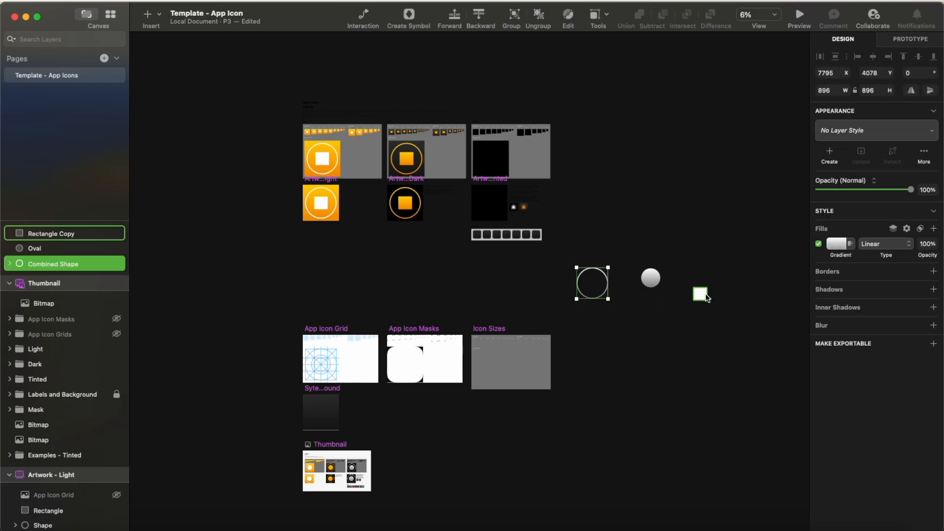
left_click_drag(703, 298, 725, 311)
key("super+z")
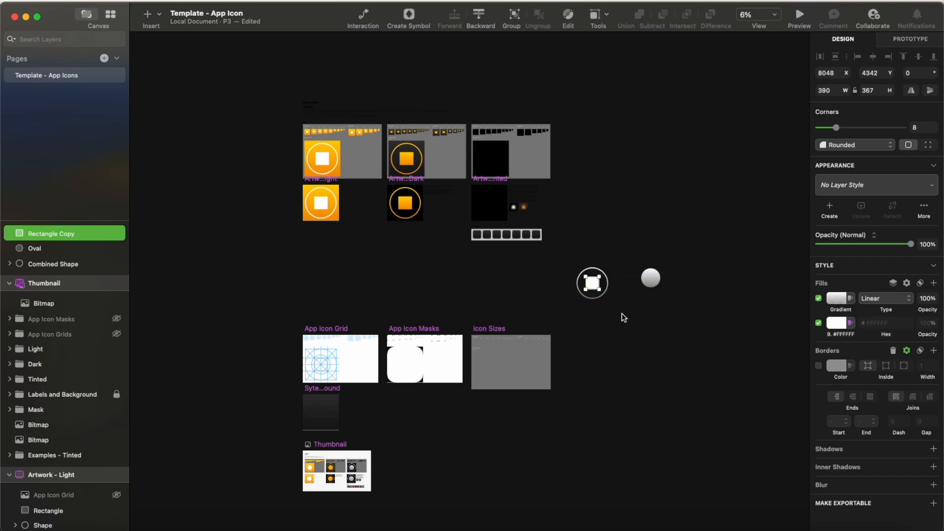
key("super+z")
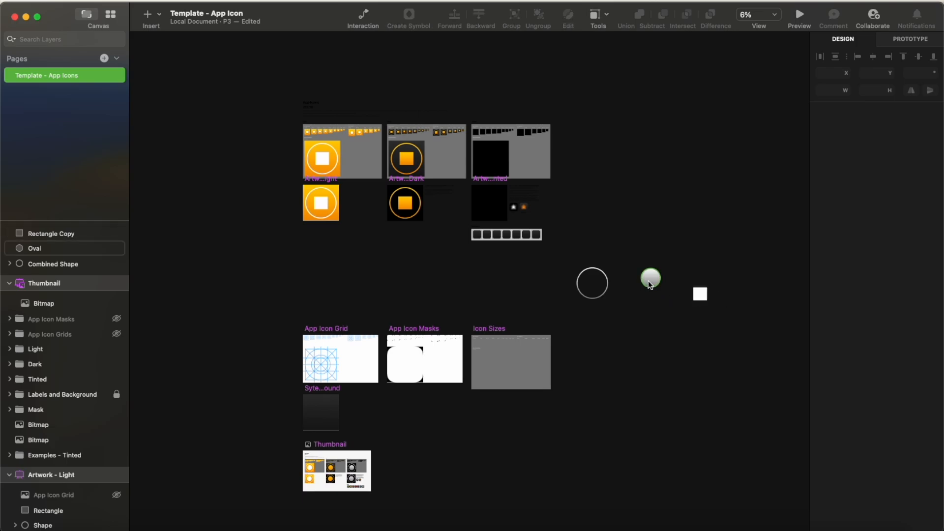
Step: Copy the small oval's grey gradient again and turn off the duplicated rectangle's solid FFFFFF fill
left_click(649, 282)
right_click(842, 248)
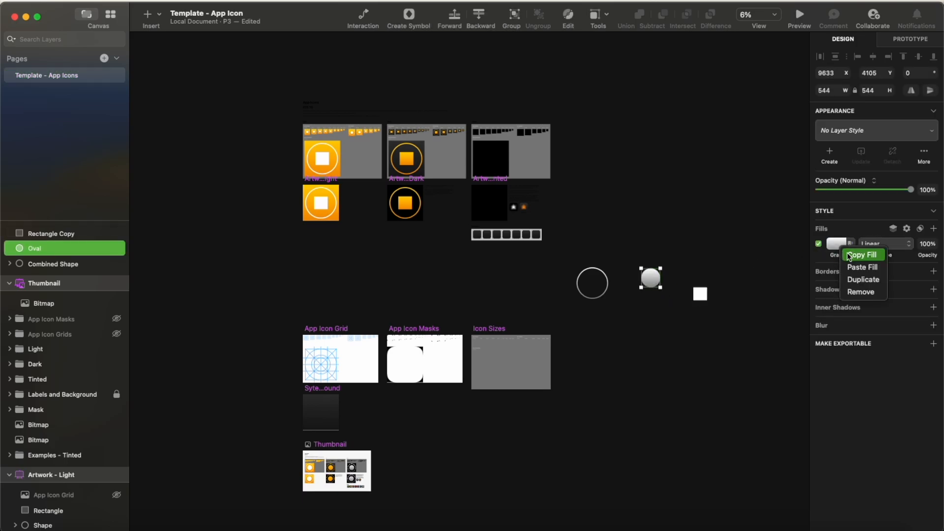
left_click(850, 256)
left_click(702, 296)
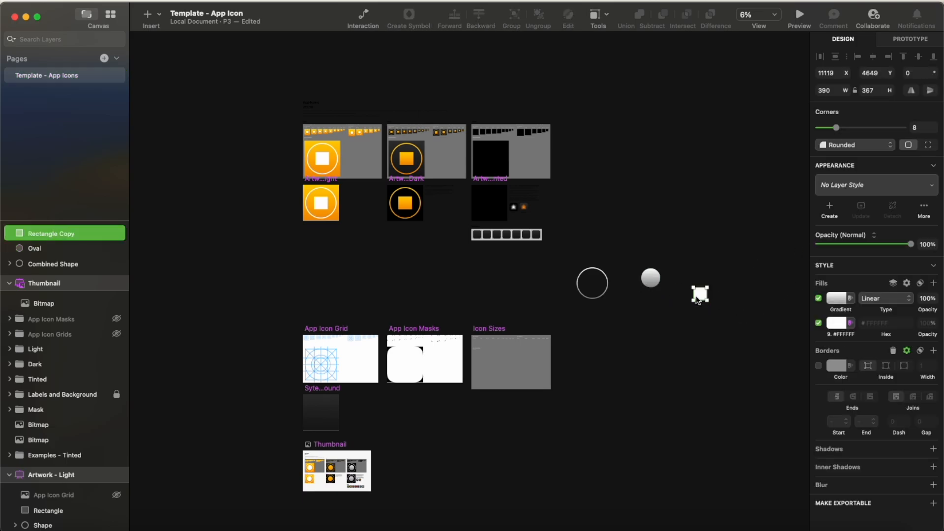
left_click(819, 323)
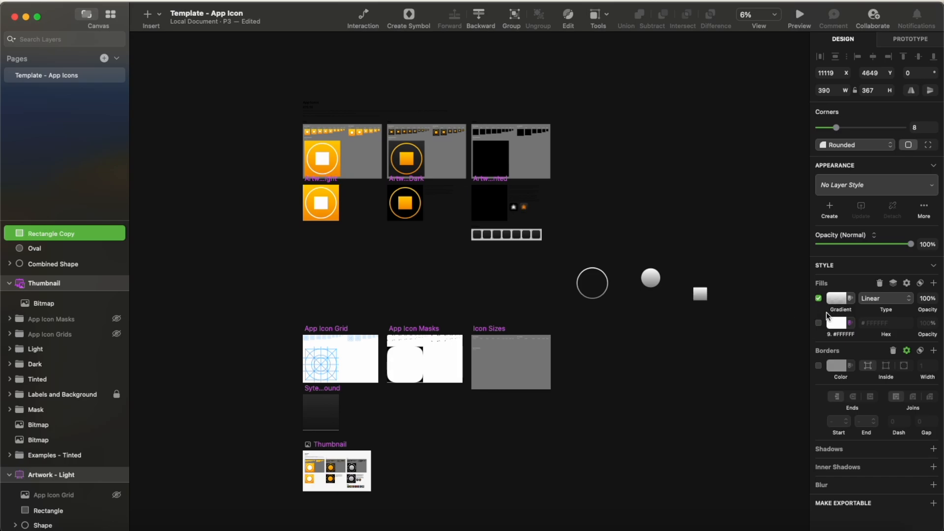
left_click(724, 302)
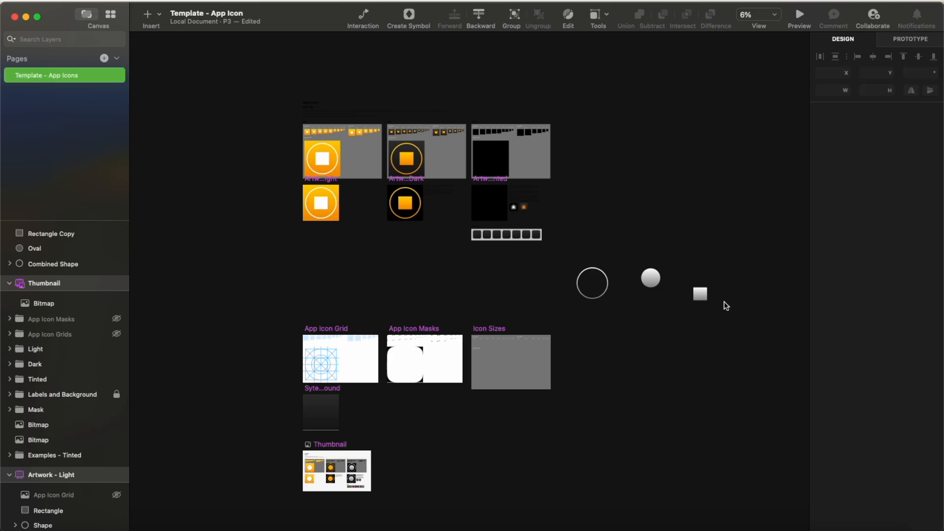
Step: Center the grey gradient rectangle inside the grey ring and group the two shapes
left_click_drag(702, 295, 596, 285)
left_click(615, 309)
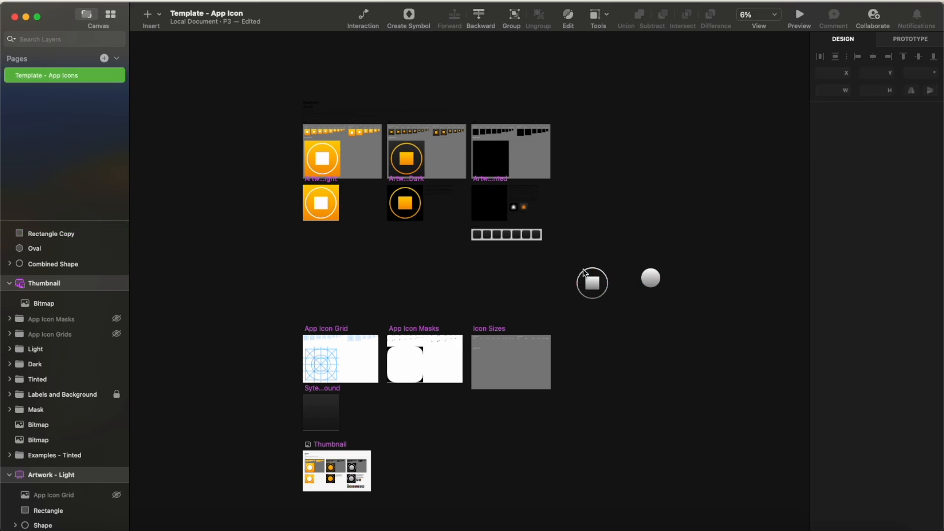
left_click_drag(577, 254, 616, 312)
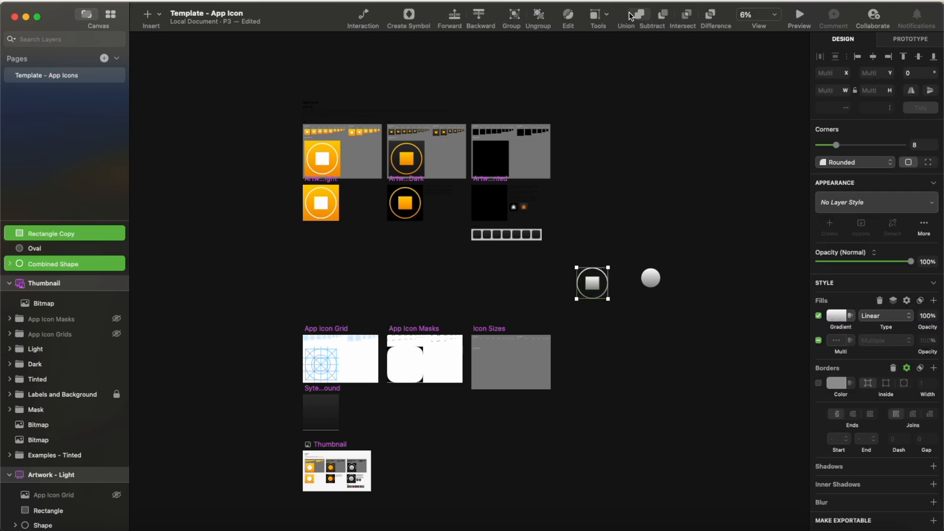
left_click(511, 16)
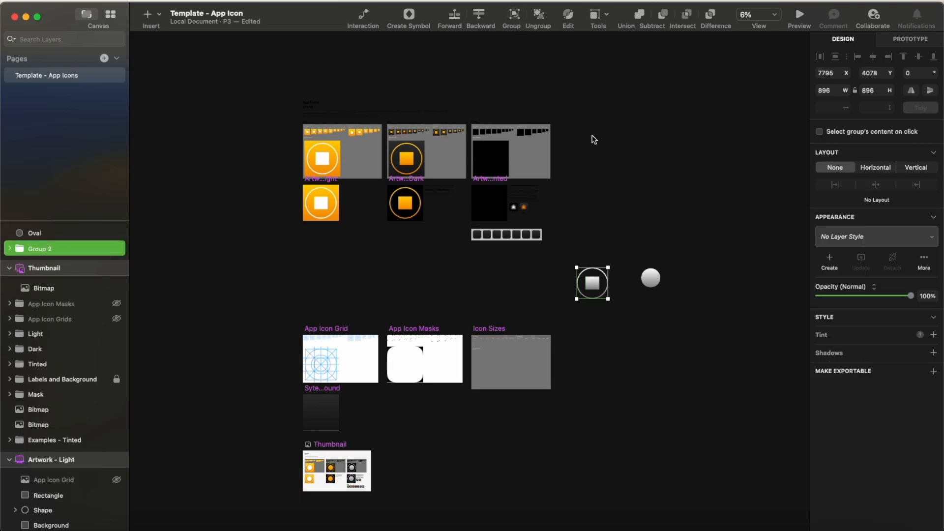
Step: Move the grey group into Artwork - Tinted, centered at X 64, Y 64, and delete the leftover small oval
left_click(583, 259)
left_click(593, 282)
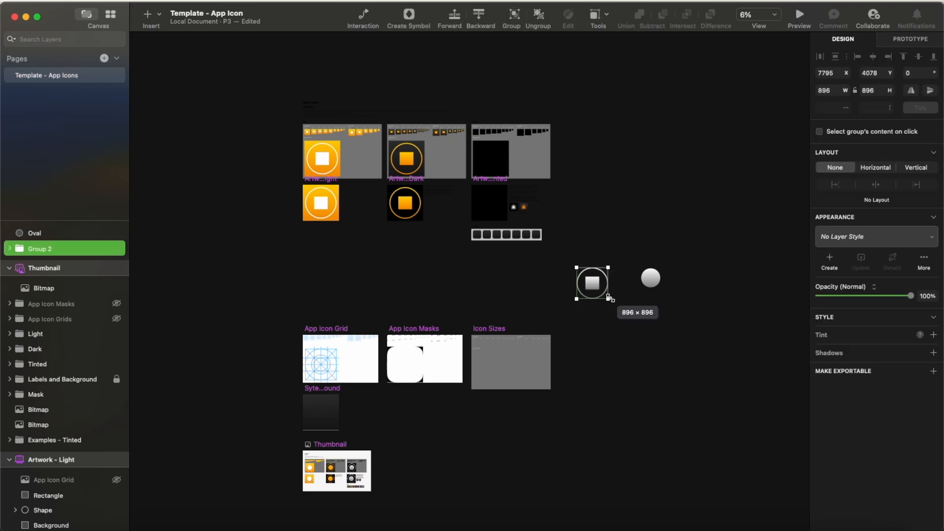
left_click_drag(593, 282, 490, 203)
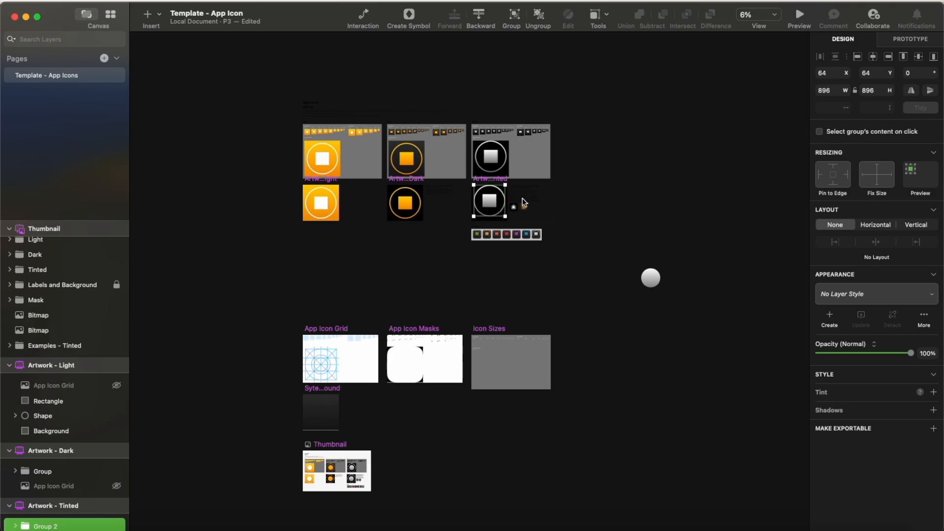
left_click(490, 200)
left_click_drag(490, 200, 490, 206)
left_click(594, 208)
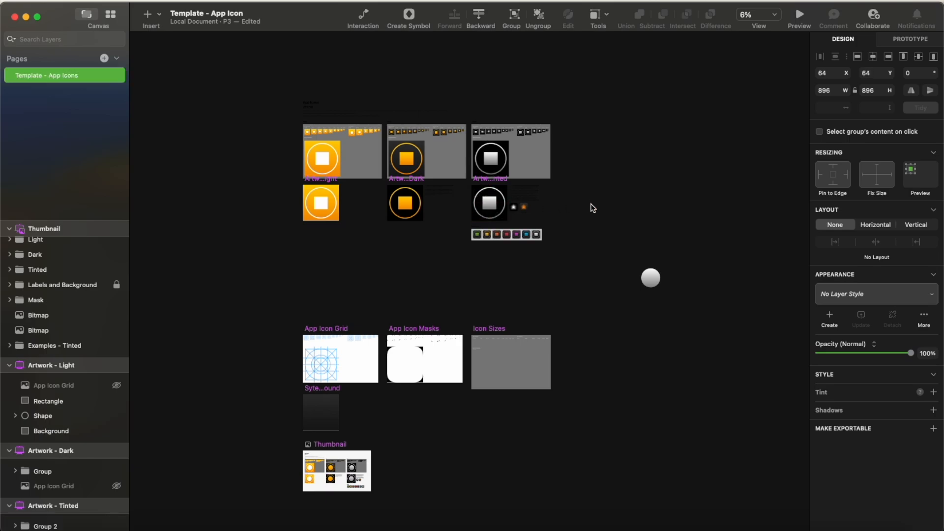
left_click(651, 284)
key("BackSpace")
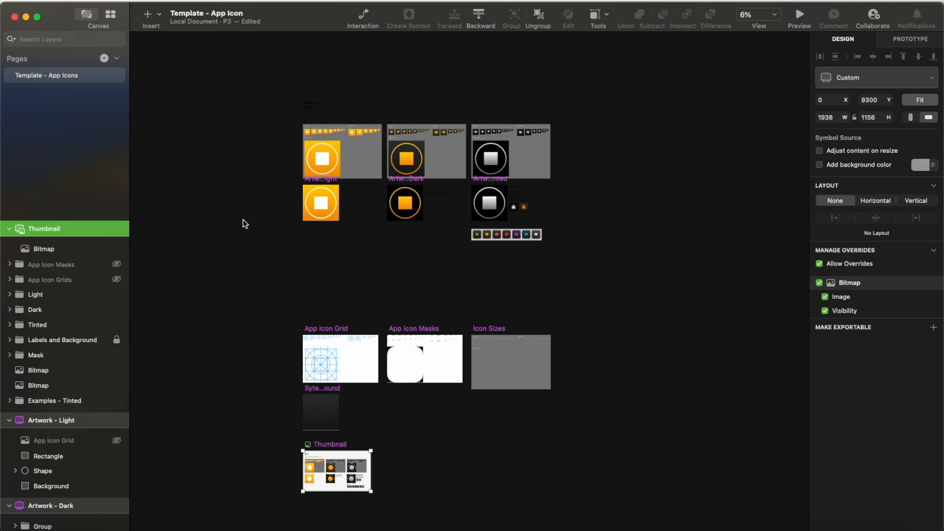
Step: Start exporting all slices of the template with every light, dark and tinted icon size included
left_click(75, 0)
mouse_move(125, 331)
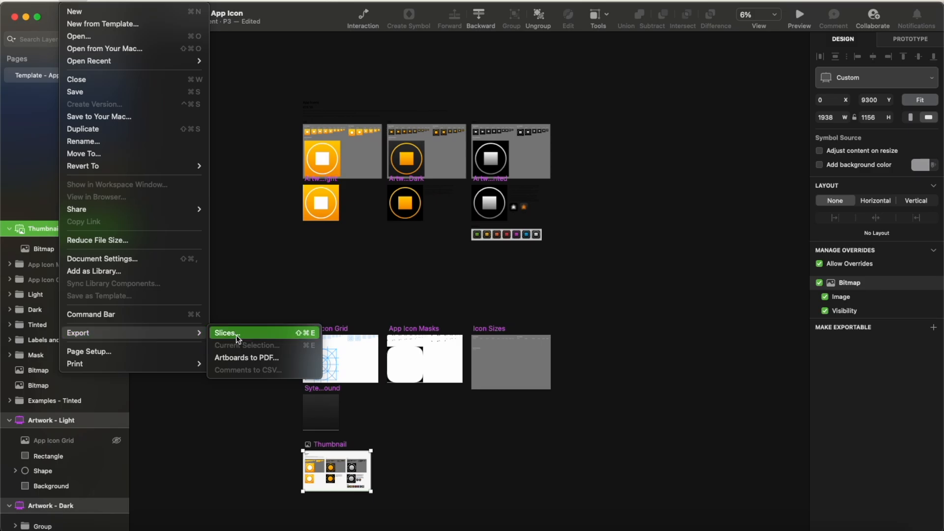
left_click(267, 333)
scroll(429, 365, "down", 3)
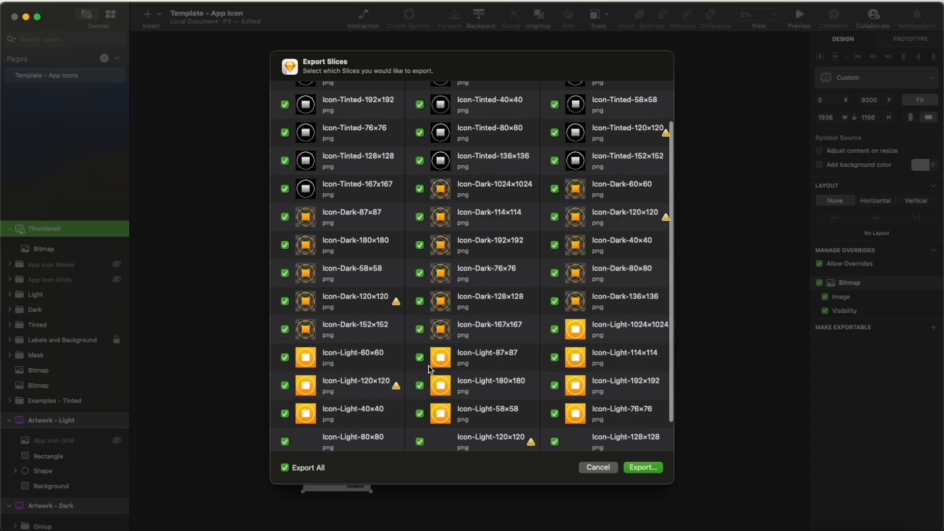
left_click(642, 468)
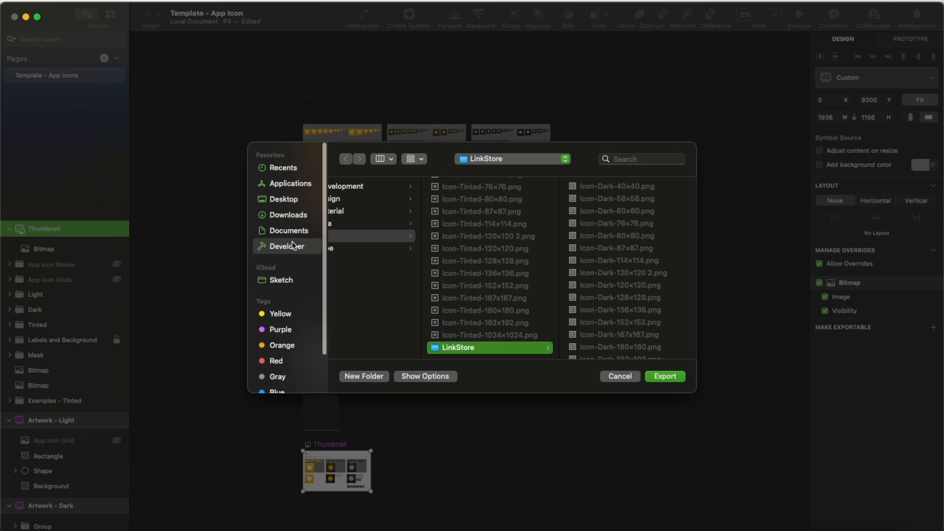
Step: Create a folder named Demo inside the LinkStore folder and export all the icon files into it
scroll(292, 245, "down", 3)
scroll(468, 266, "left", 3)
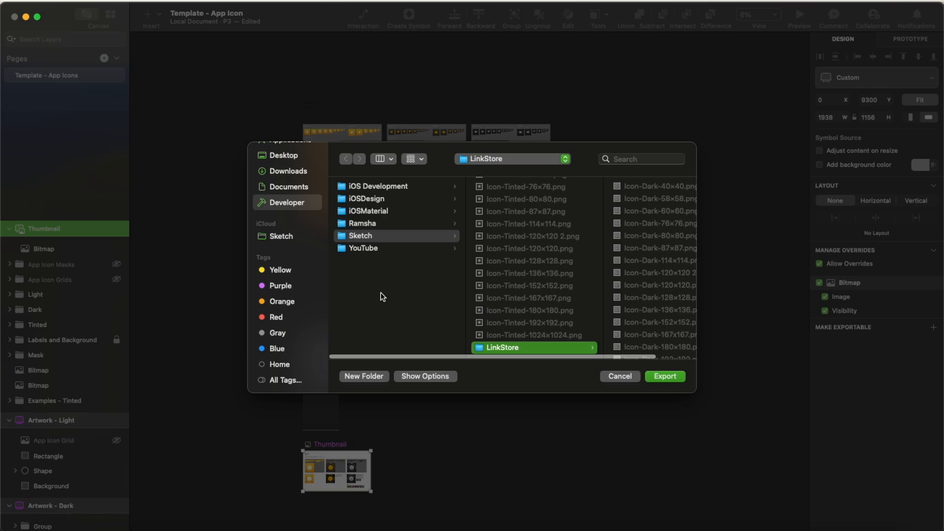
scroll(379, 242, "right", 2)
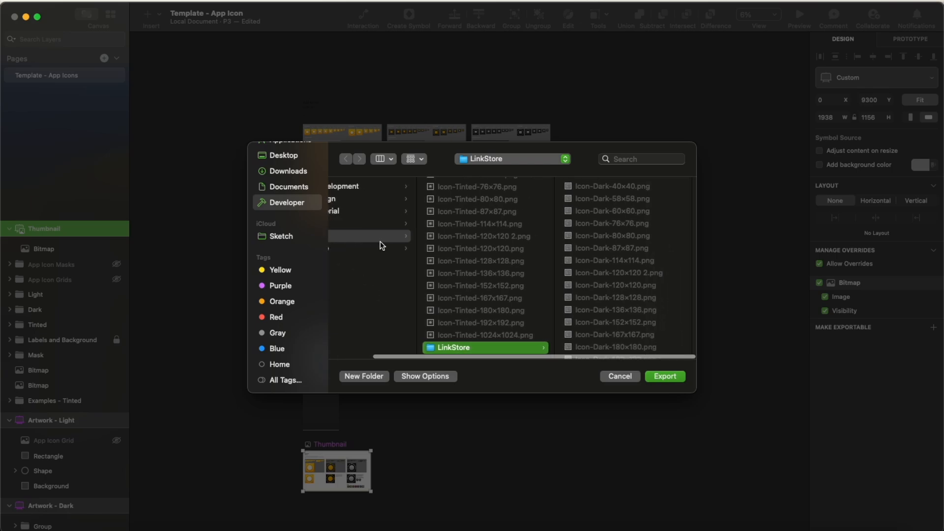
left_click(356, 378)
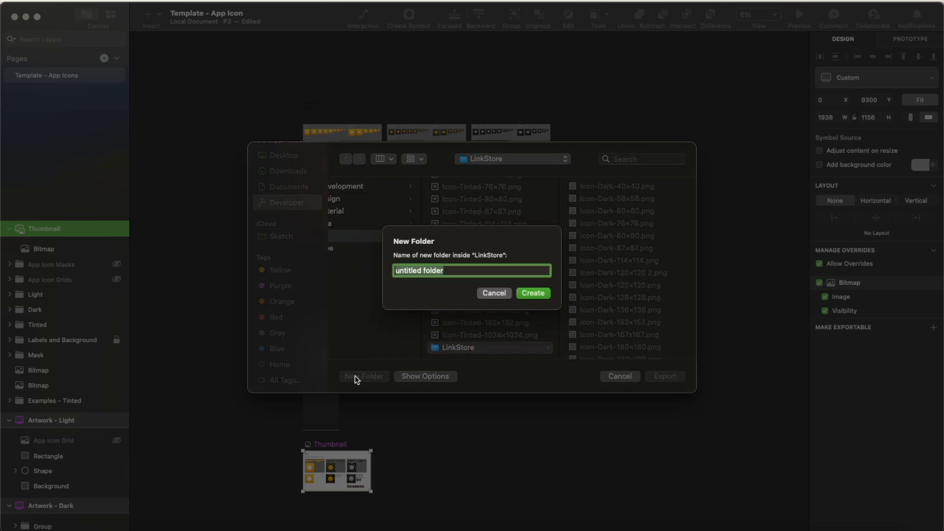
type("DE")
key("Return")
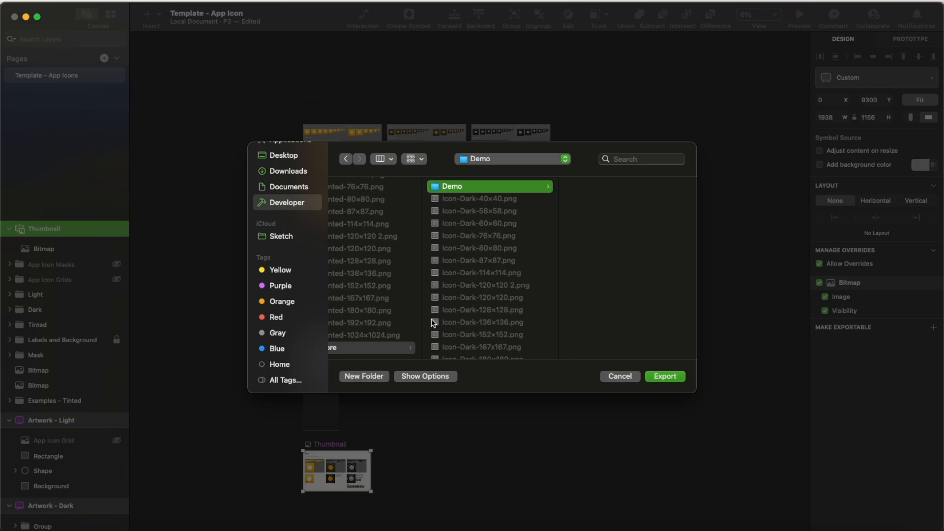
left_click(676, 376)
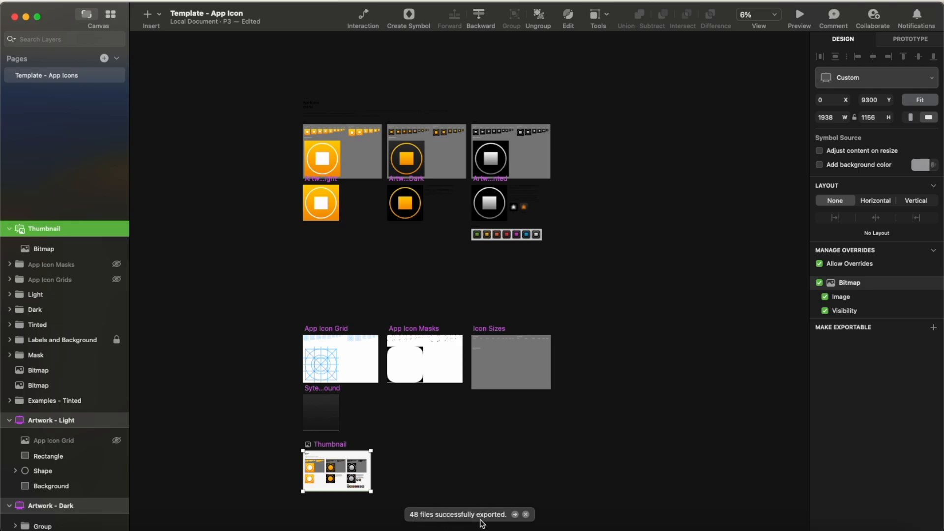
Step: Close the Template - App Icon document and the Finder window showing the production templates
left_click(16, 18)
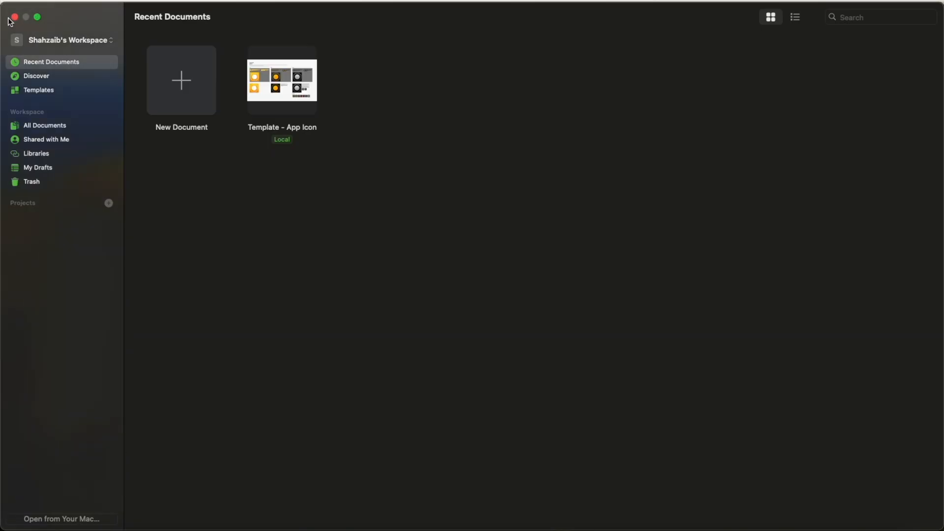
left_click(15, 18)
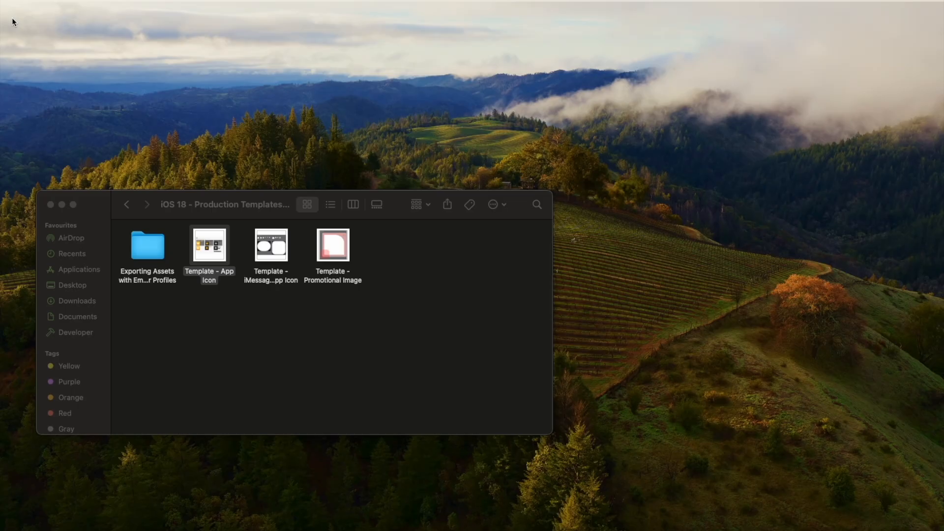
left_click(49, 205)
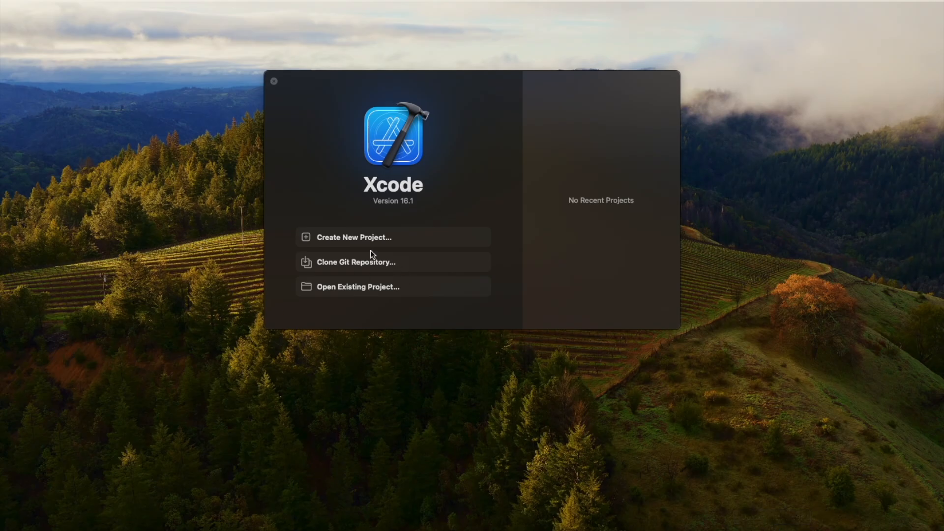
Step: In Xcode, start a new project from the iOS App template with the product name DemoApp
left_click(365, 238)
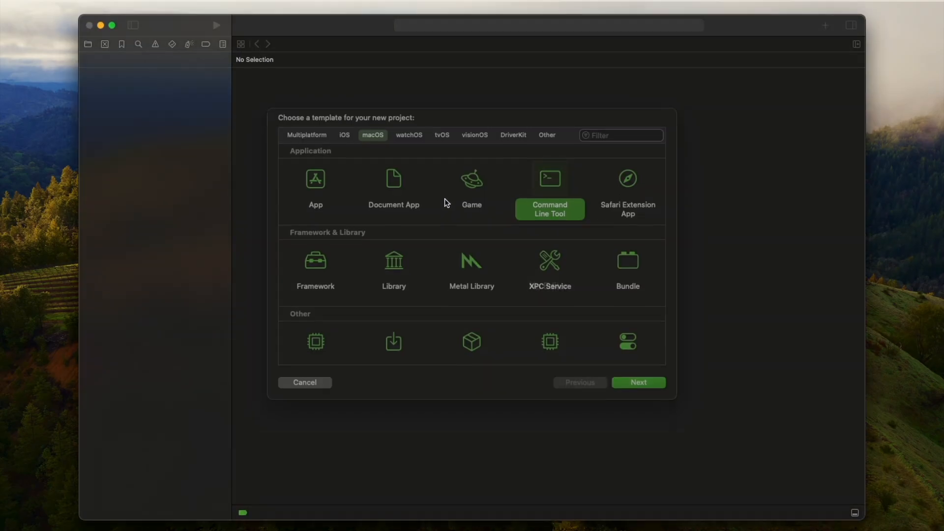
left_click(344, 149)
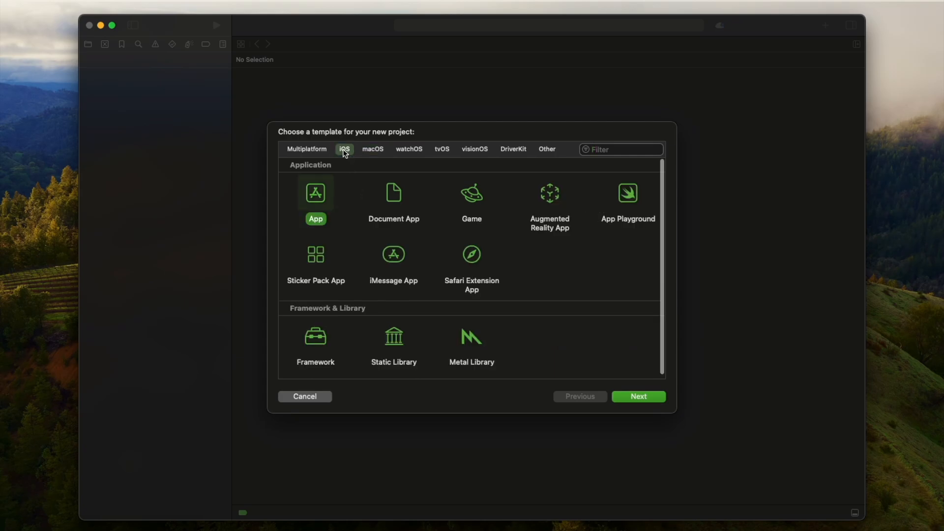
left_click(628, 399)
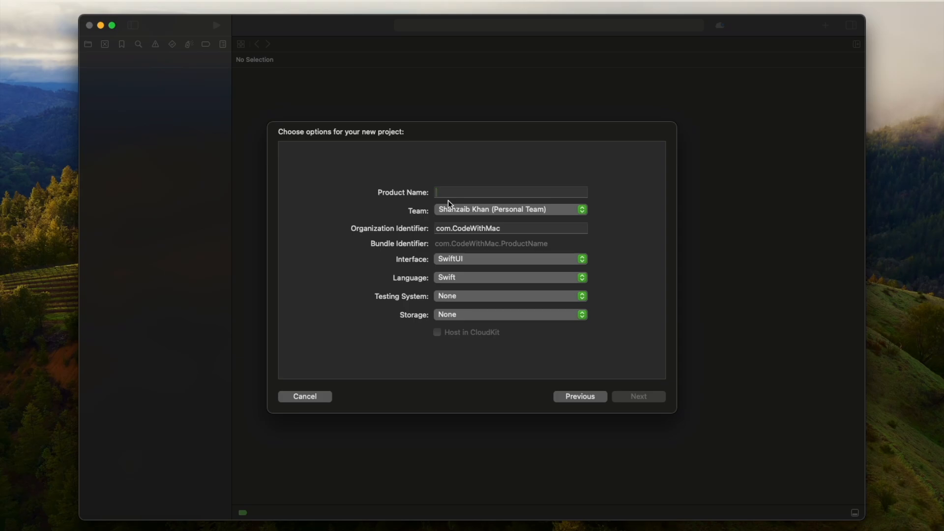
type("DEmo")
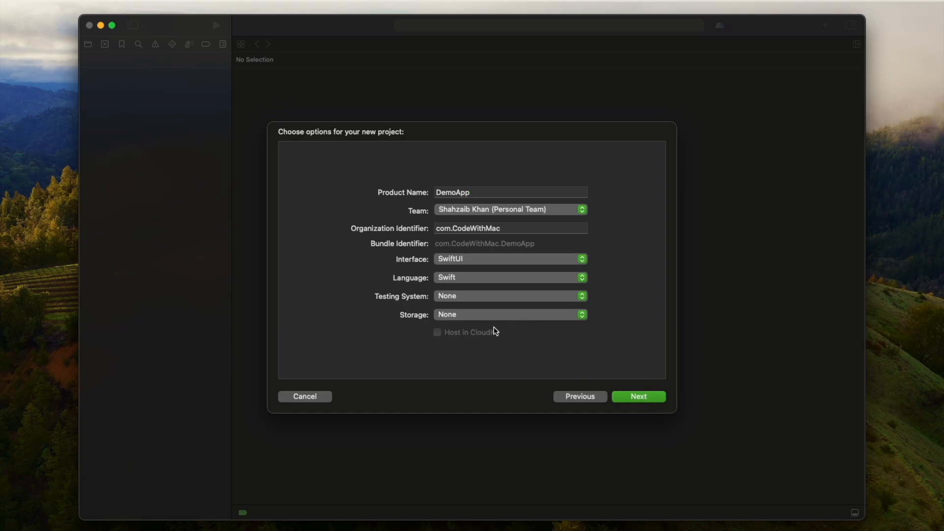
Step: Accept the project options and create the DemoApp project on the Desktop
left_click(644, 398)
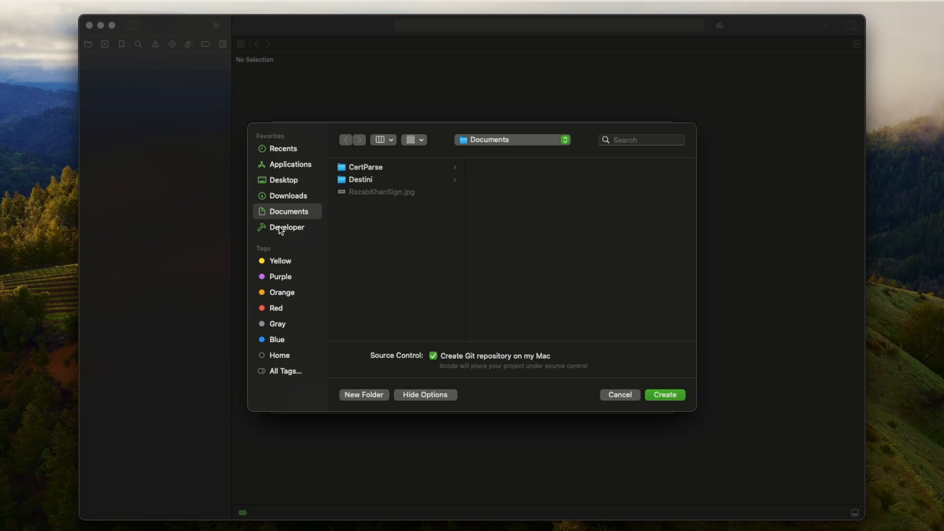
left_click(283, 182)
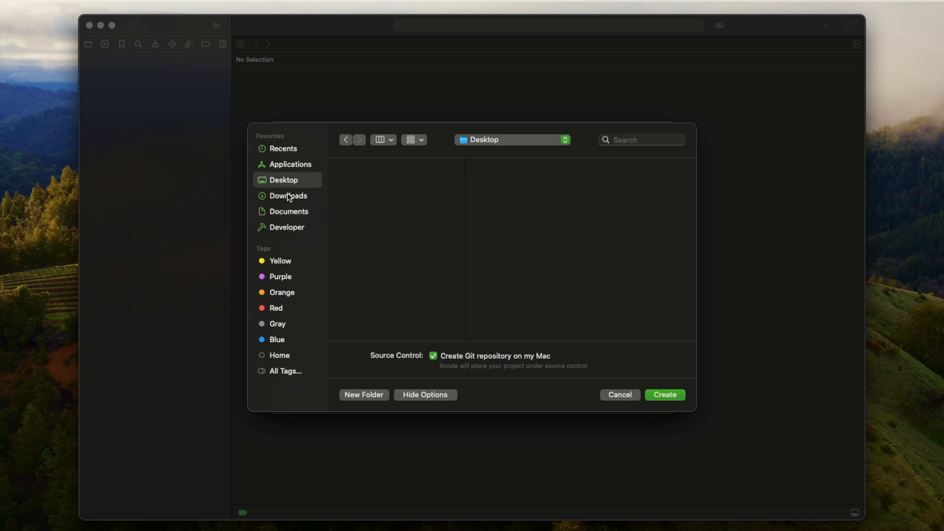
left_click(670, 397)
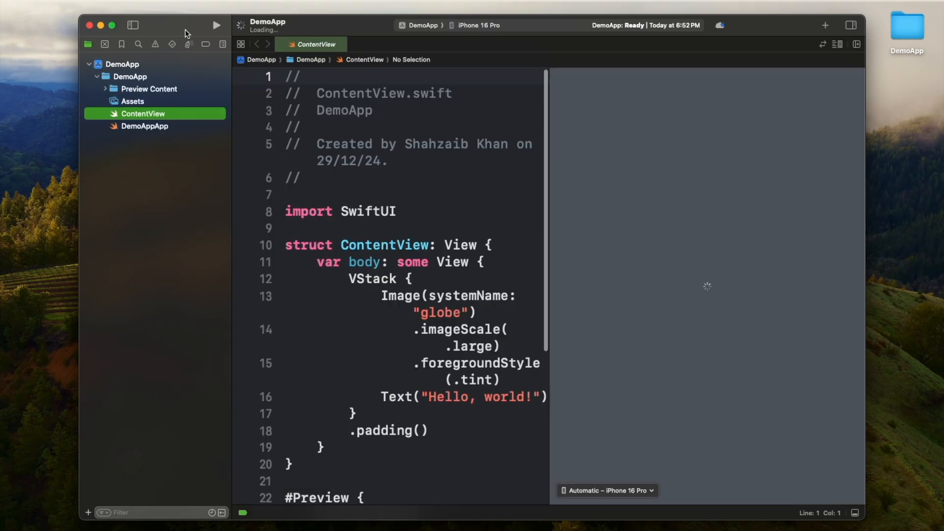
Step: Enlarge the project window to fill the screen and widen the code editor beside the preview canvas
left_click(186, 27)
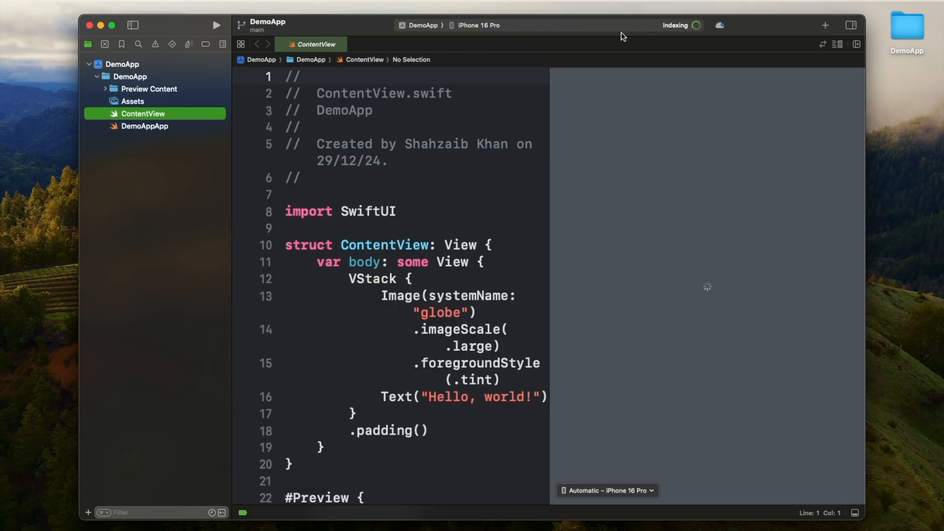
double_click(785, 27)
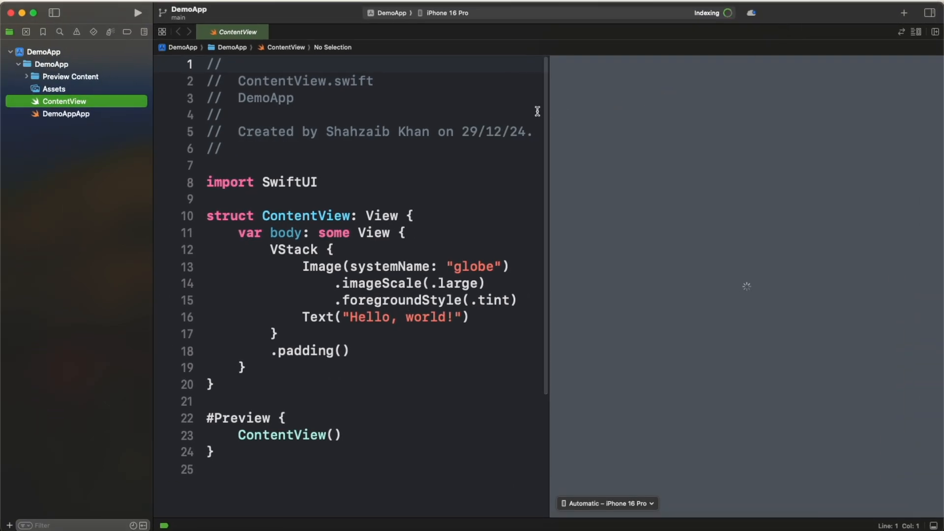
left_click_drag(548, 180, 664, 184)
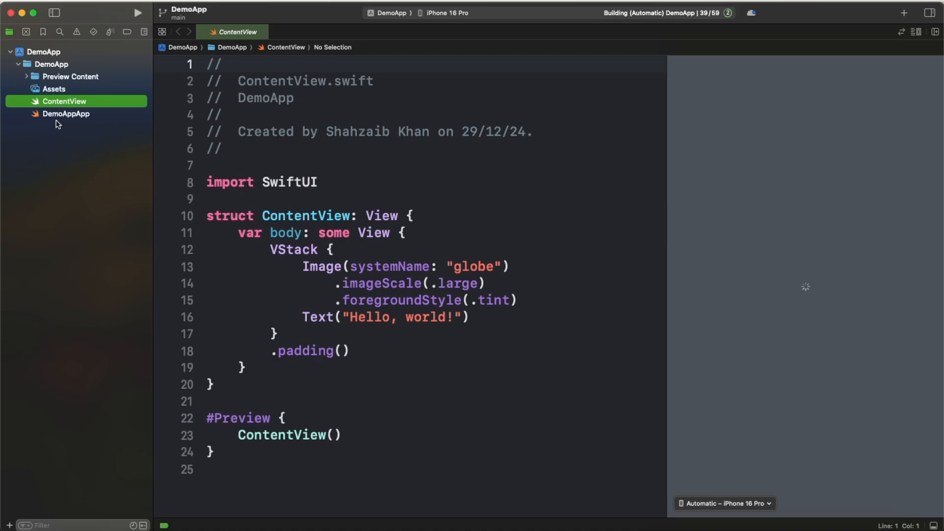
Step: Open the AppIcon set in the DemoApp project's Assets catalog
left_click(44, 52)
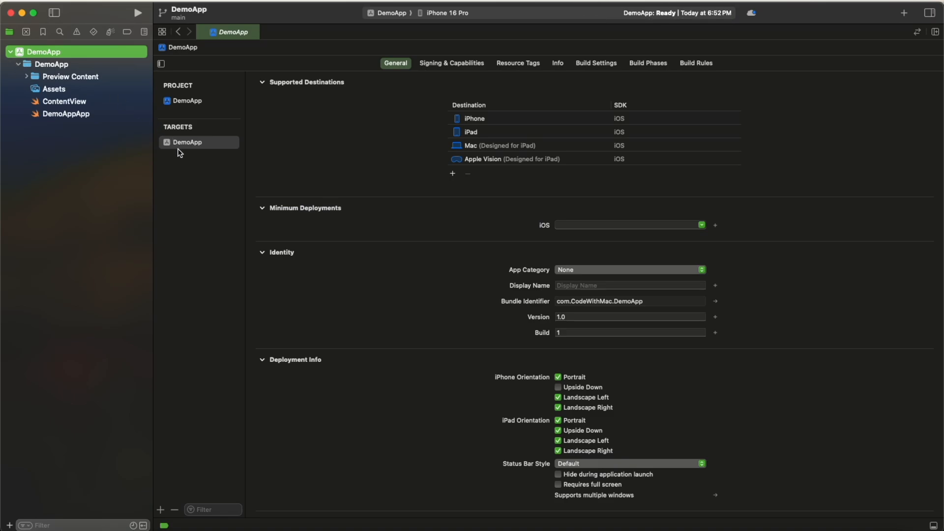
left_click(54, 89)
left_click(176, 80)
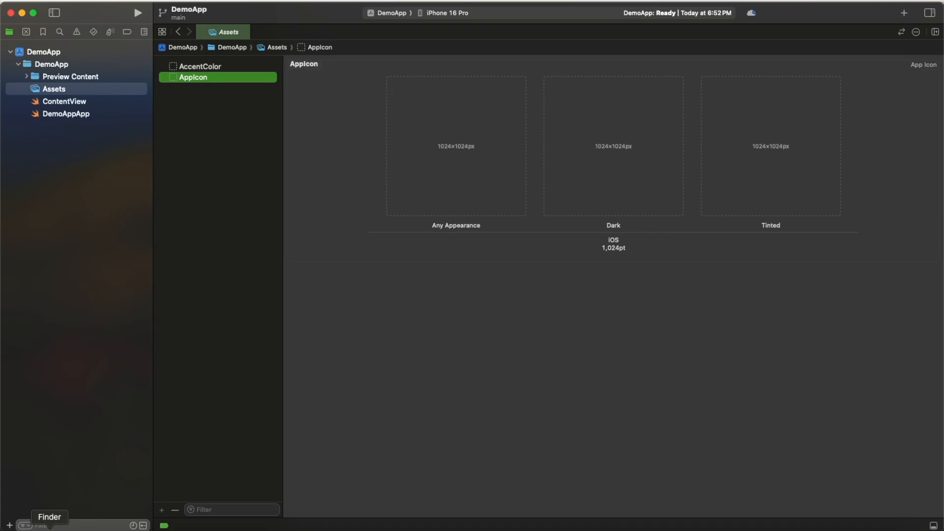
Step: Open a new Finder window at the Sketch folder inside Developer and place it below the AppIcon slots
right_click(50, 530)
left_click(60, 433)
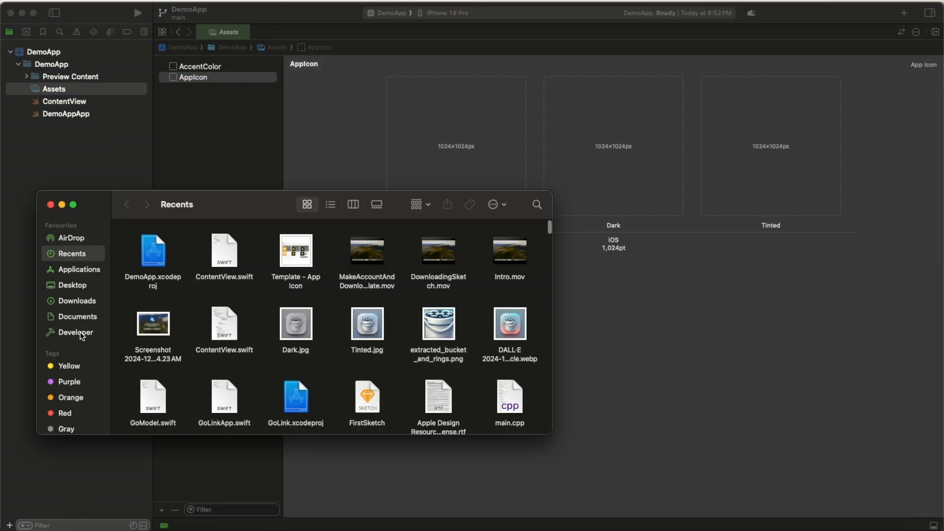
left_click(81, 334)
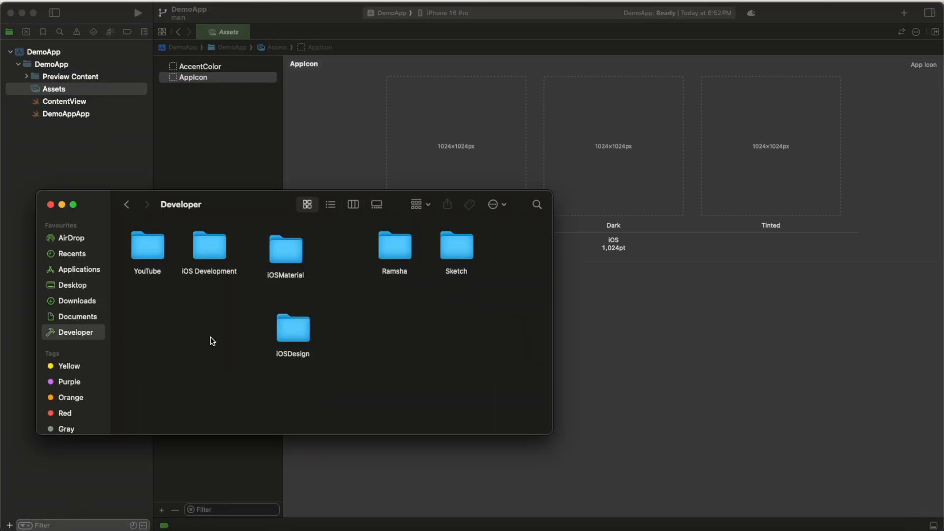
double_click(462, 251)
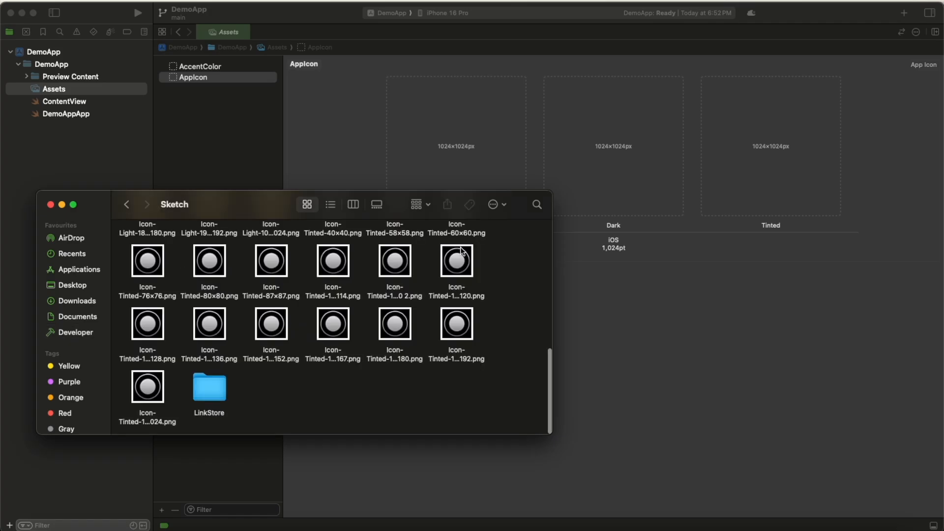
left_click_drag(276, 210, 617, 262)
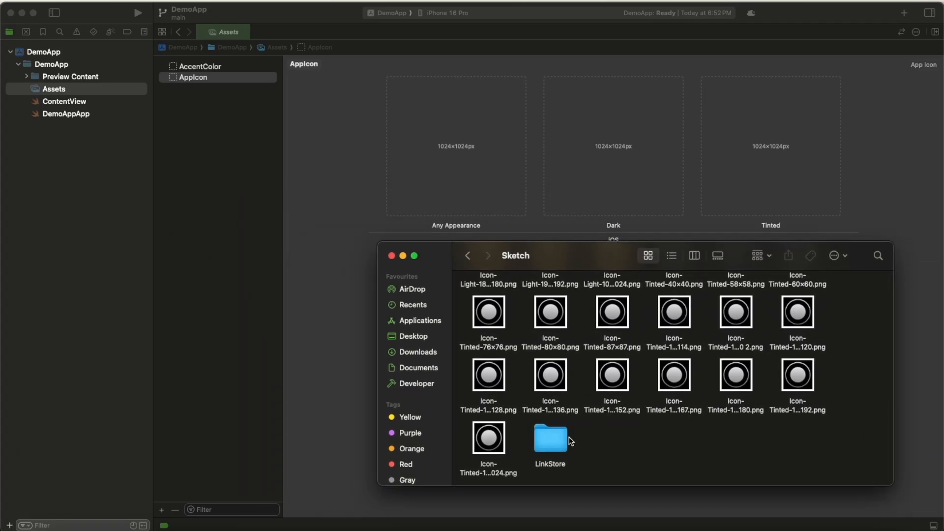
Step: Open the Demo folder inside LinkStore and move its window clear of the three AppIcon slots
scroll(571, 439, "up", 10)
scroll(570, 439, "down", 10)
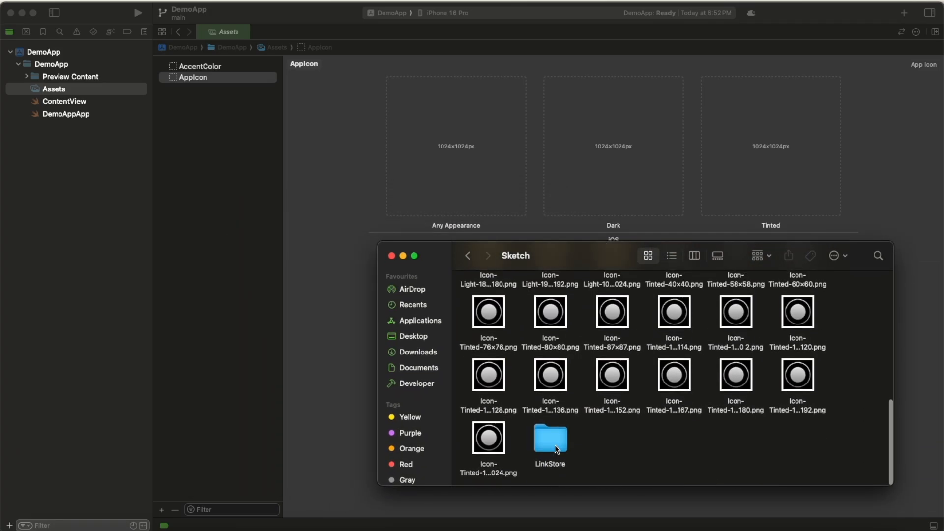
double_click(550, 430)
left_click_drag(518, 263, 486, 235)
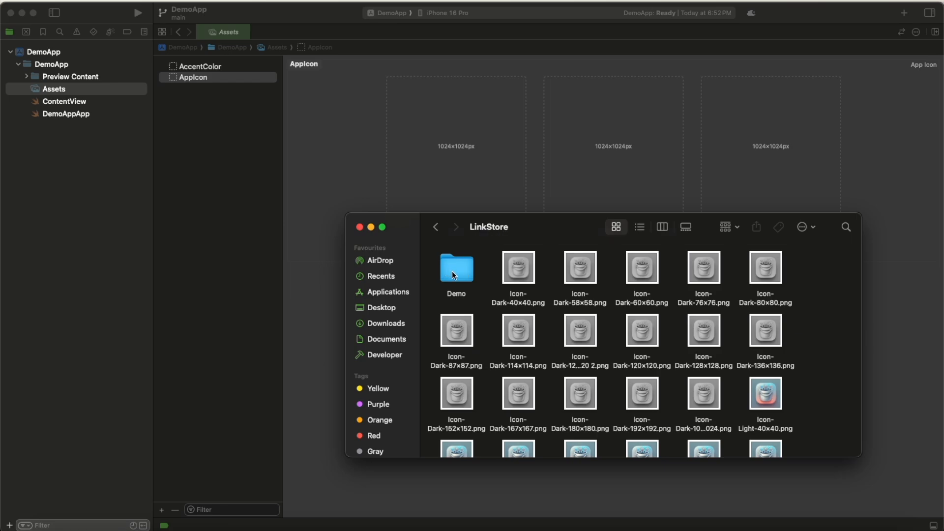
double_click(454, 272)
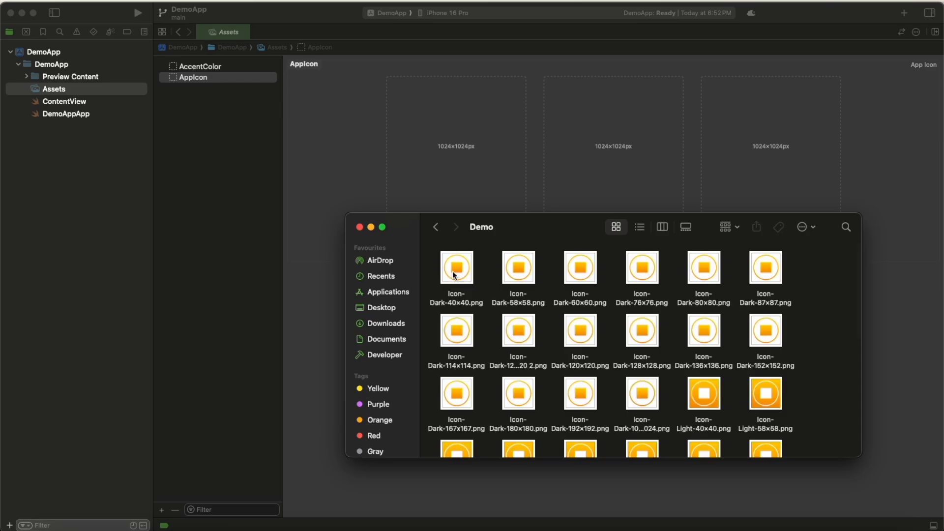
left_click_drag(527, 232, 561, 305)
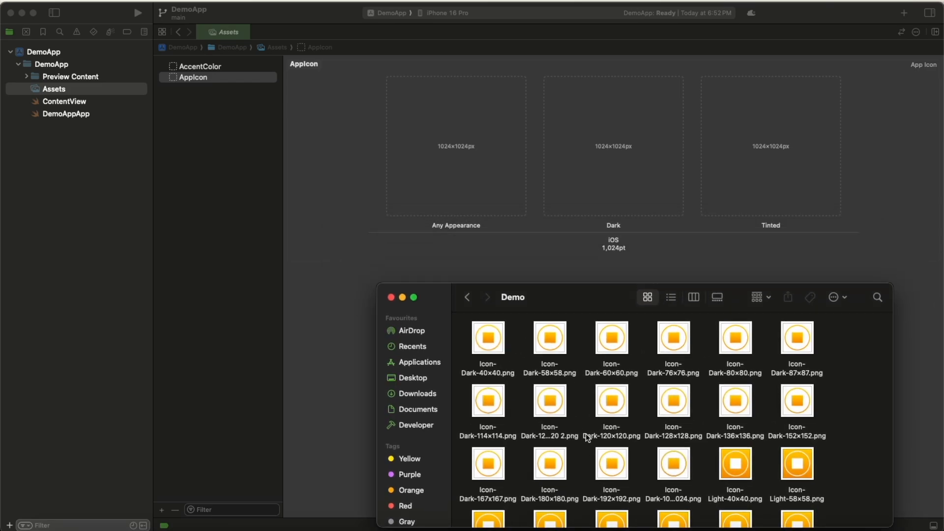
Step: Show the Demo folder as a list and add Icon-Light-1024×1024.png to the AppIcon set's Any Appearance slot
left_click(671, 297)
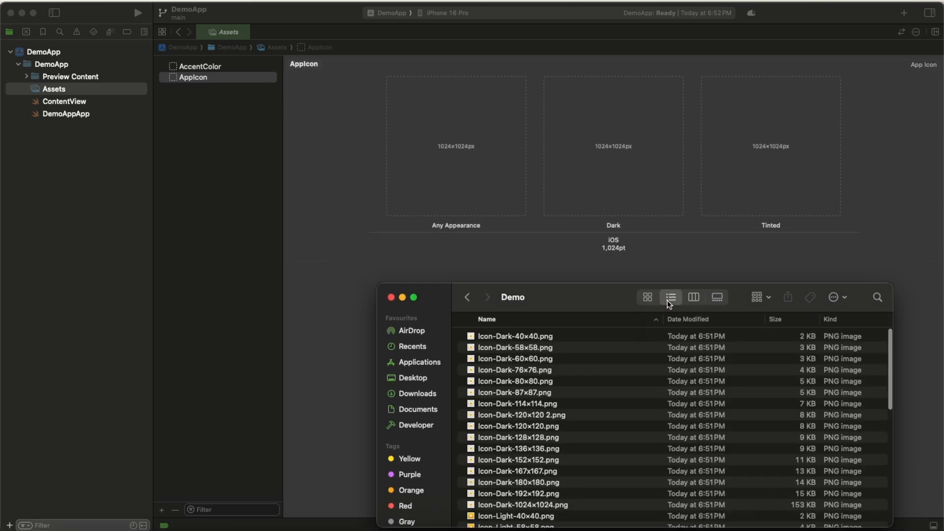
scroll(548, 389, "down", 2)
scroll(549, 387, "up", 2)
scroll(537, 396, "down", 3)
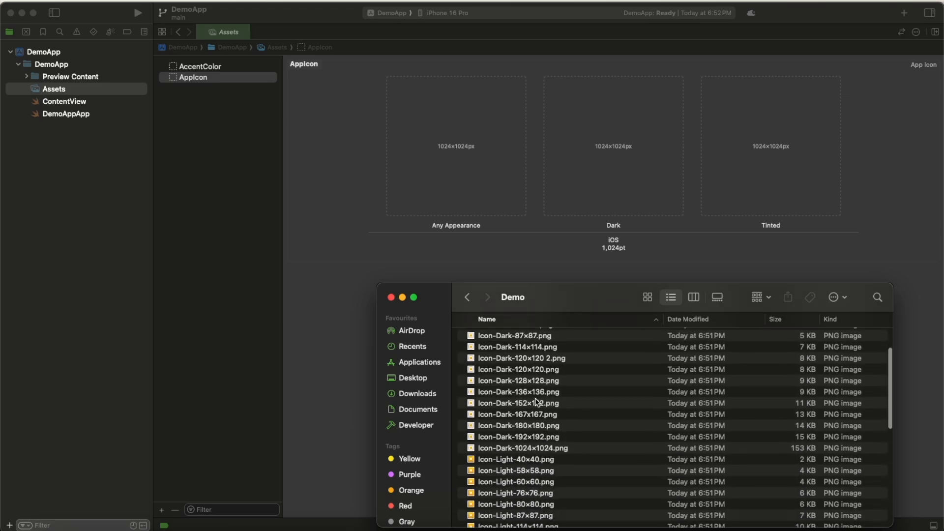
scroll(526, 413, "down", 10)
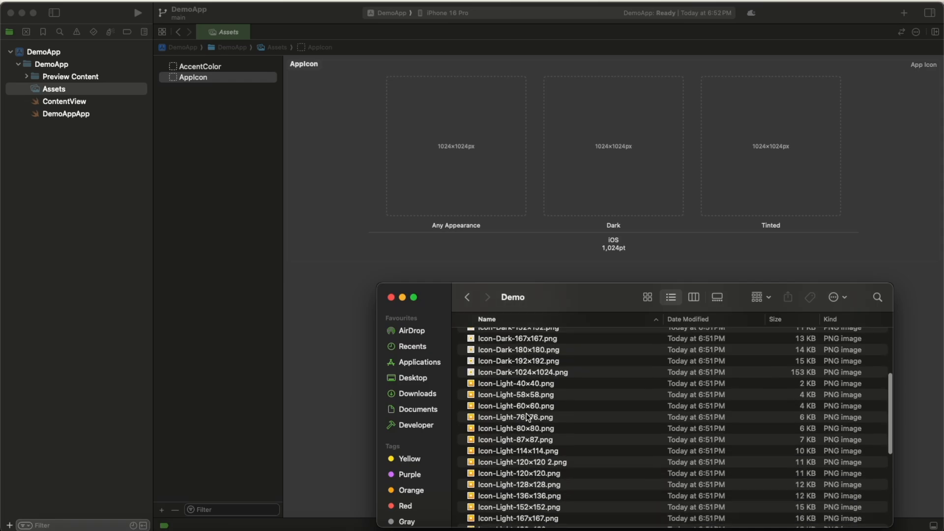
scroll(526, 413, "up", 10)
scroll(527, 413, "down", 3)
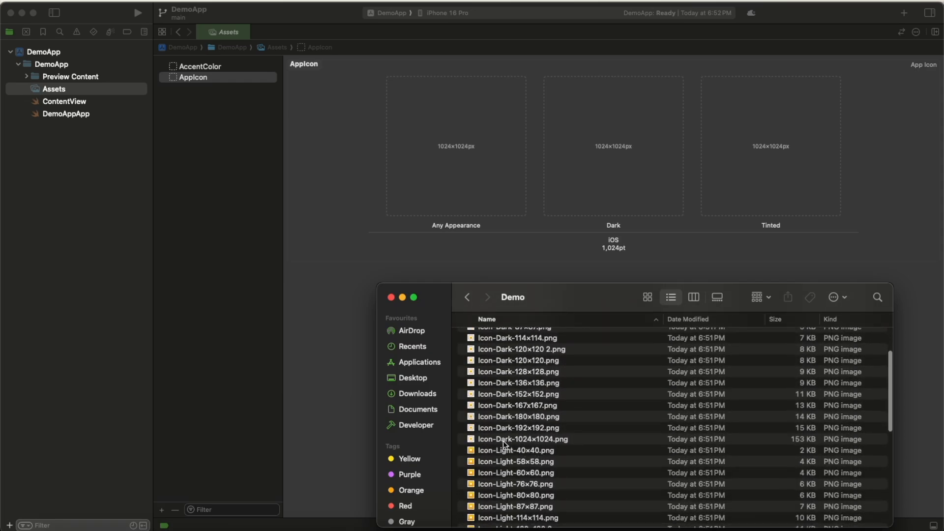
scroll(503, 441, "down", 3)
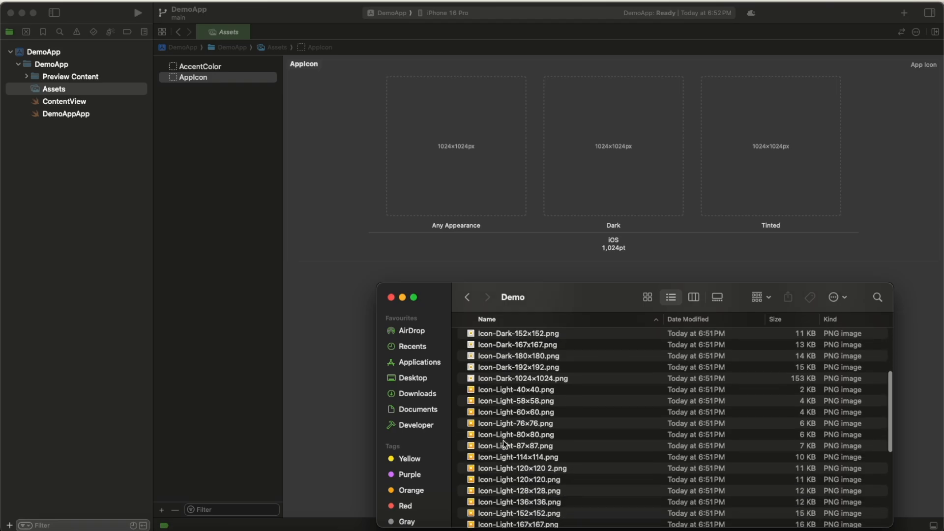
scroll(503, 449, "down", 3)
left_click(507, 452)
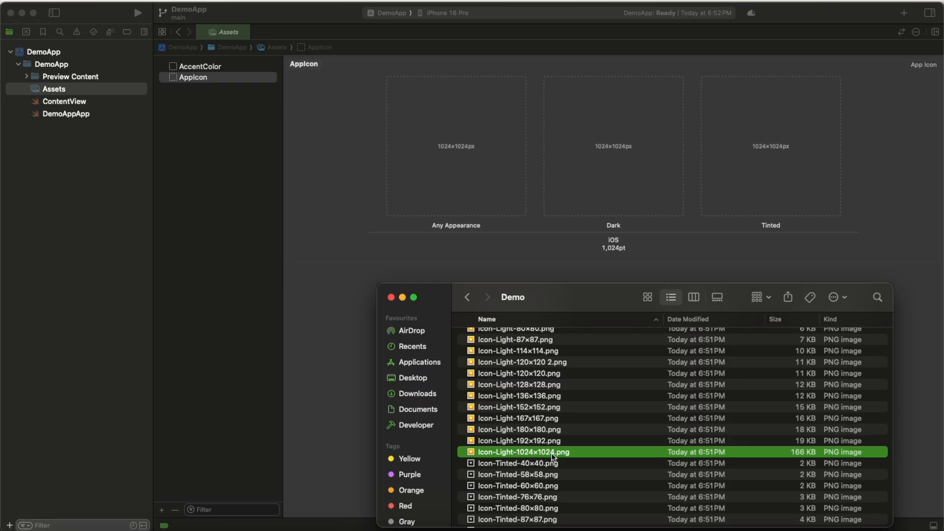
left_click_drag(551, 453, 501, 150)
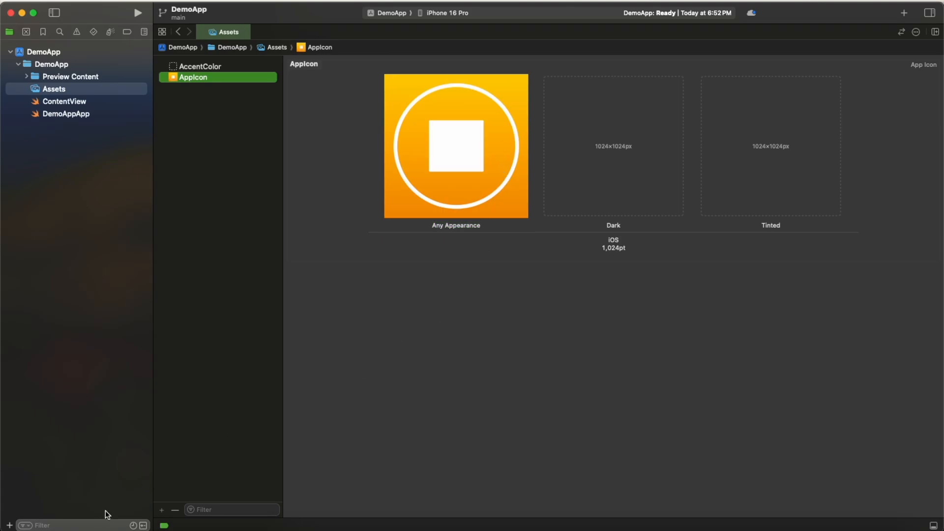
Step: Bring the Demo folder window back in Finder and add Icon-Dark-1024×1024.png to the Dark slot
left_click(44, 525)
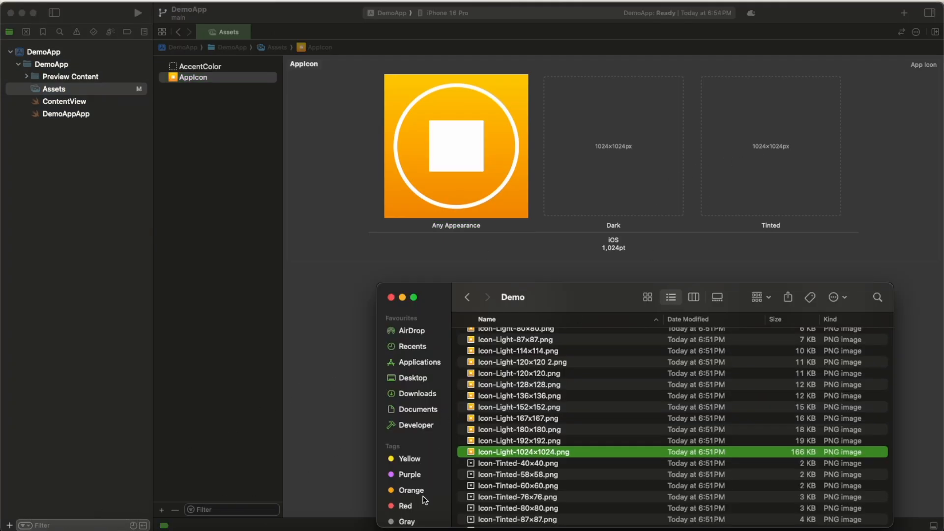
scroll(610, 369, "up", 10)
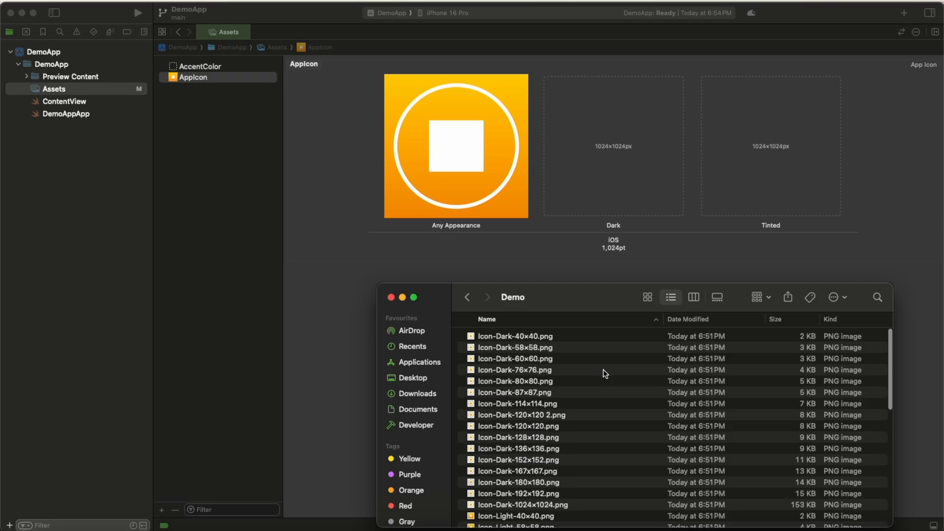
scroll(526, 511, "down", 4)
left_click(526, 431)
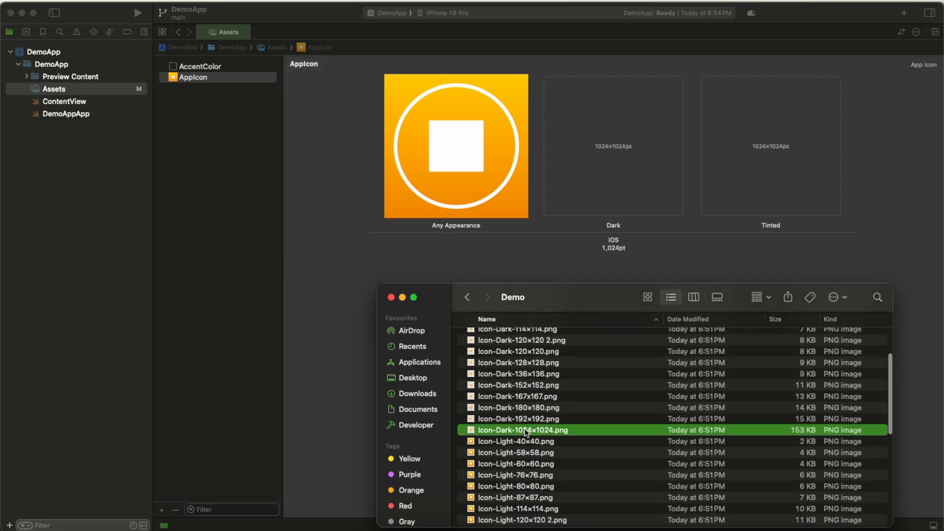
left_click_drag(526, 433, 613, 166)
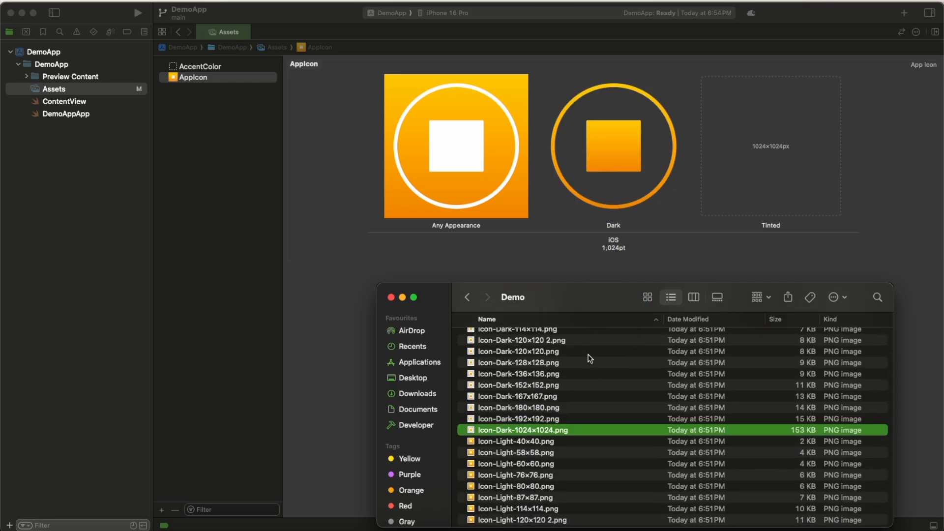
Step: Add Icon-Tinted-1024×1024.png to the Tinted slot and close the Demo folder window
scroll(582, 374, "down", 5)
scroll(582, 374, "down", 6)
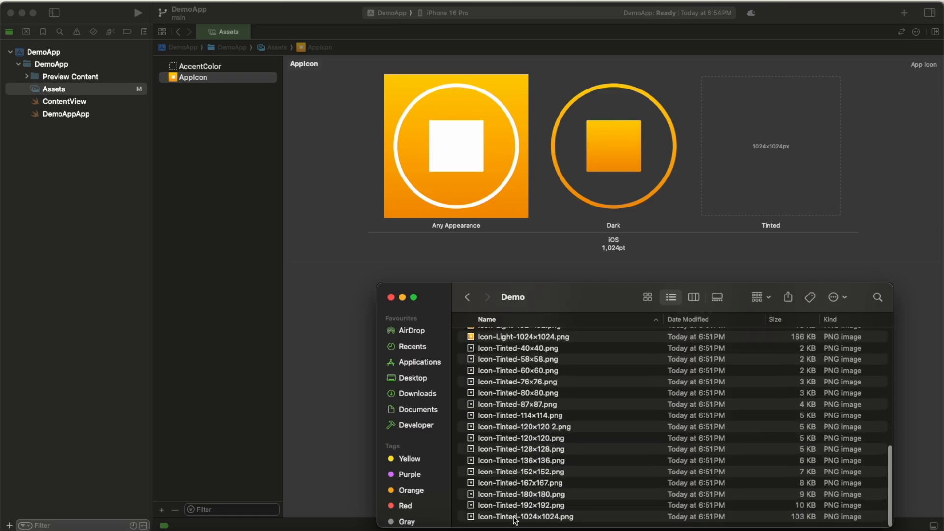
left_click_drag(515, 519, 740, 208)
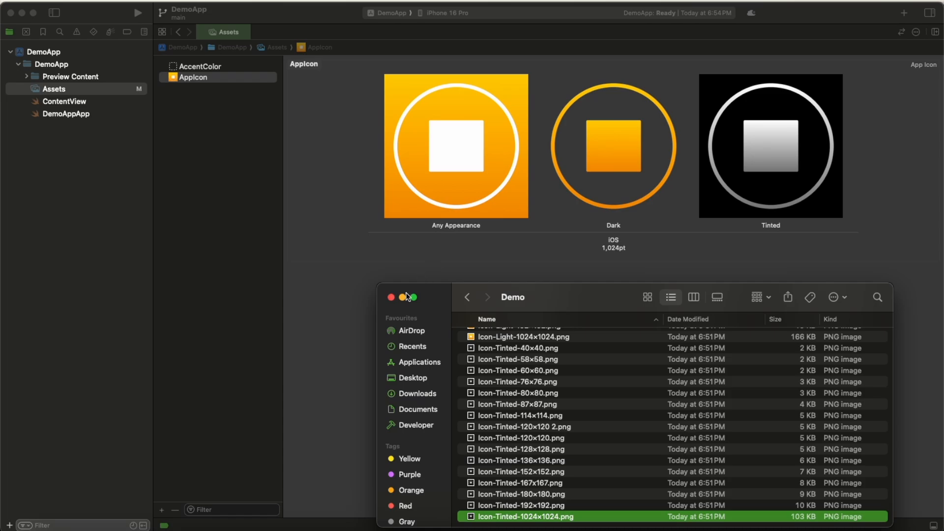
left_click(391, 298)
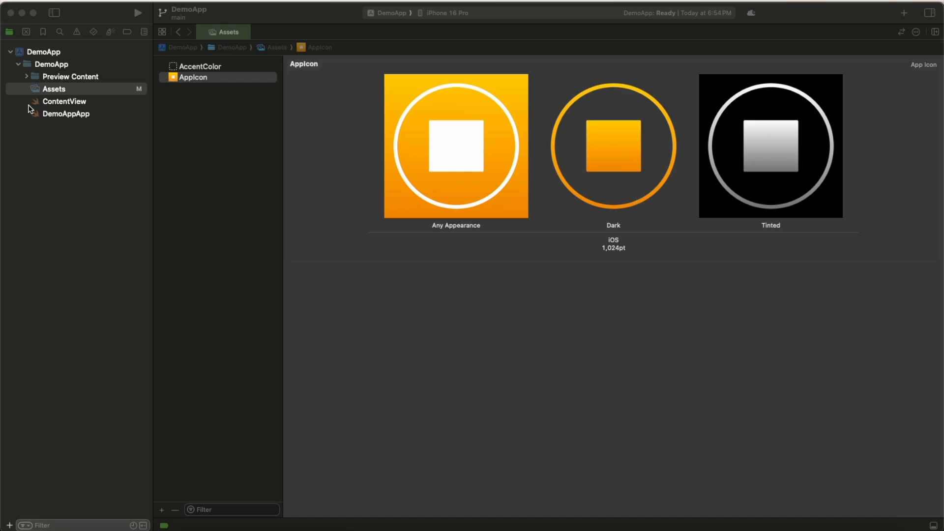
Step: Open the ContentView file and build DemoApp for the iPhone 16 Pro
left_click(59, 108)
left_click(60, 108)
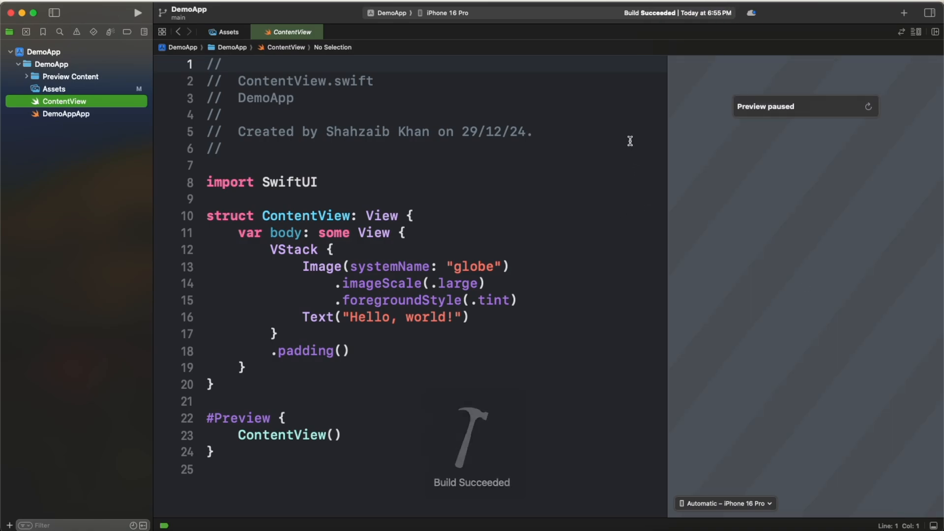
key("super+b")
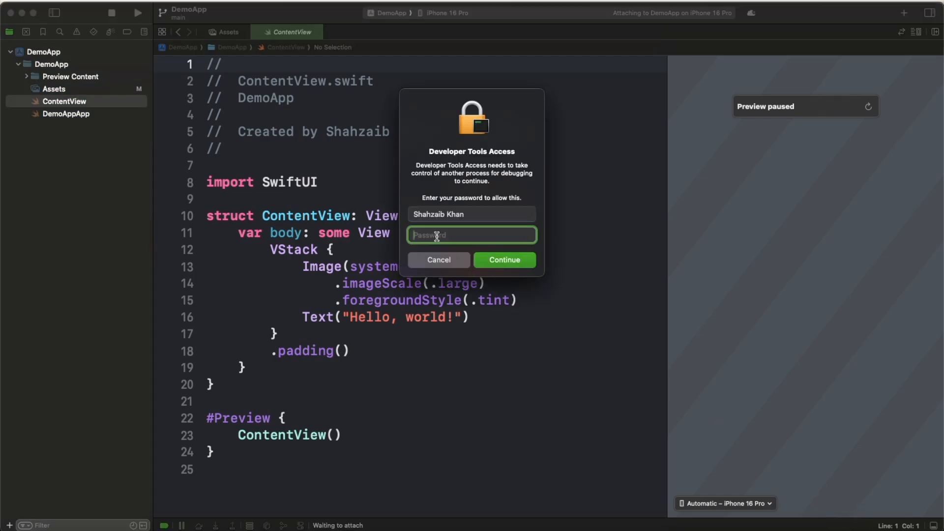
Step: Enter the account password to grant Developer Tools Access so that DemoApp runs in the simulator
type("••••••••••••••")
key("Return")
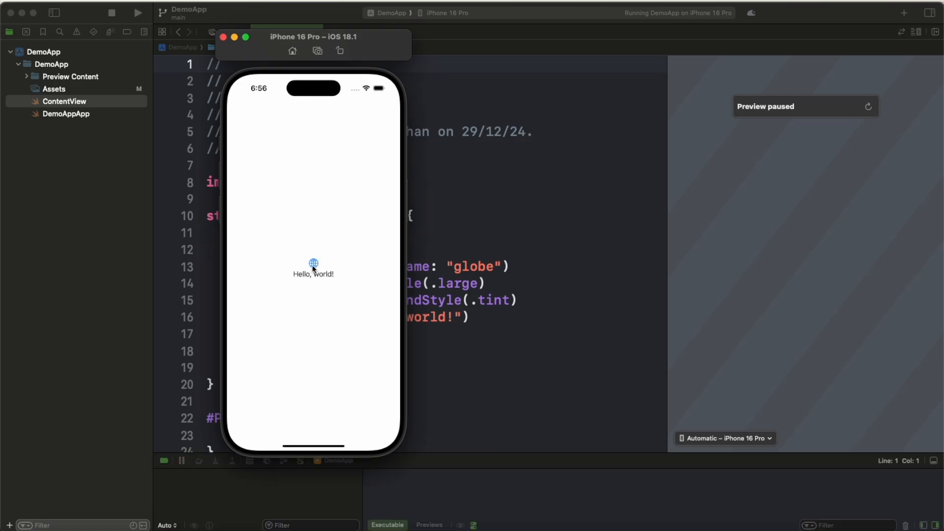
Step: Leave DemoApp for the simulated iPhone's home screen and open the Customise options for its icons
left_click_drag(315, 444, 354, 103)
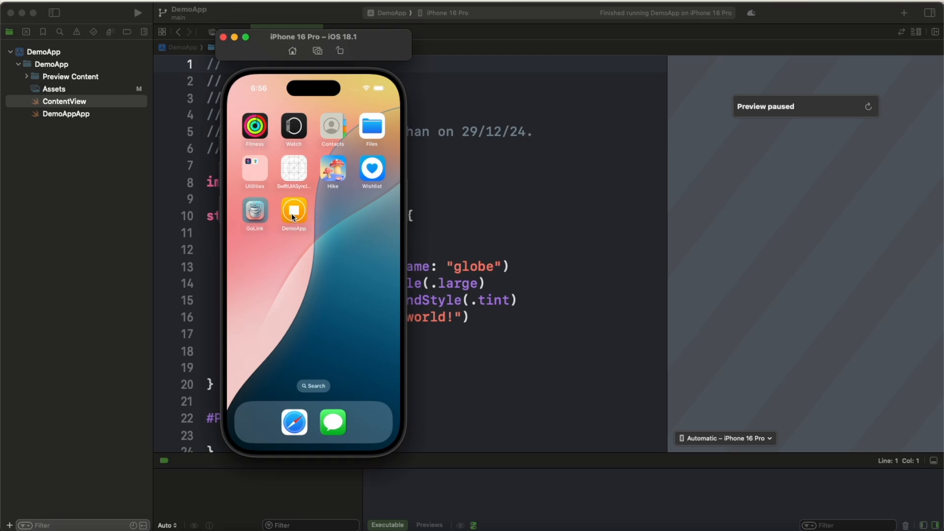
left_click(256, 261)
left_click(264, 89)
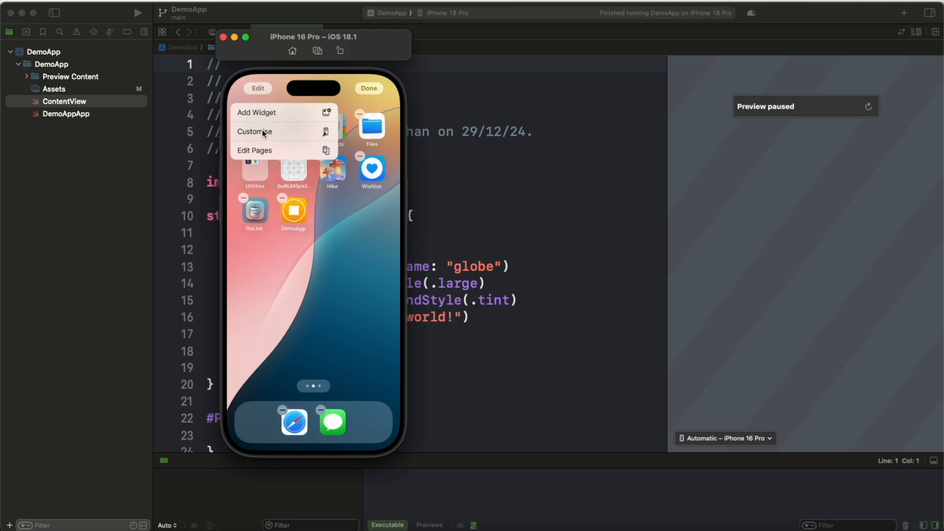
left_click(263, 131)
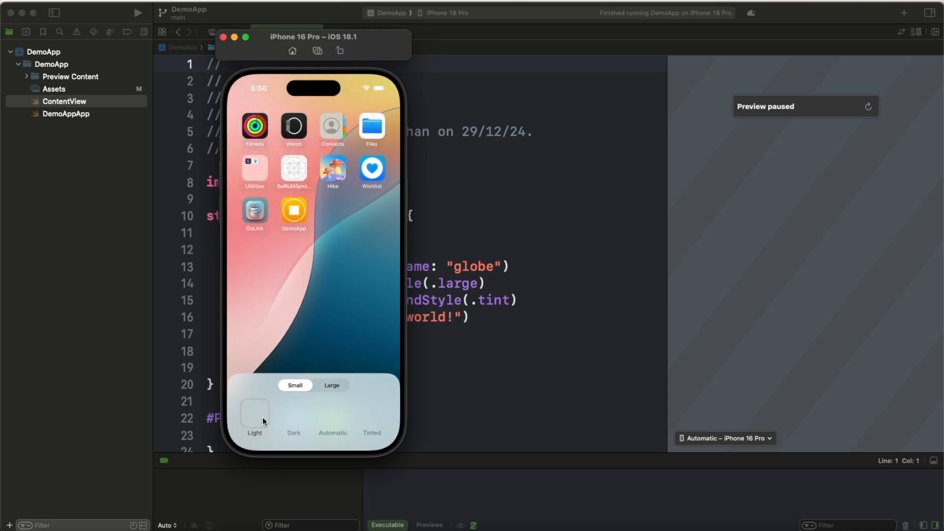
Step: Switch the home screen icons through the Dark, Automatic and Tinted appearances to check the DemoApp icon
left_click(292, 417)
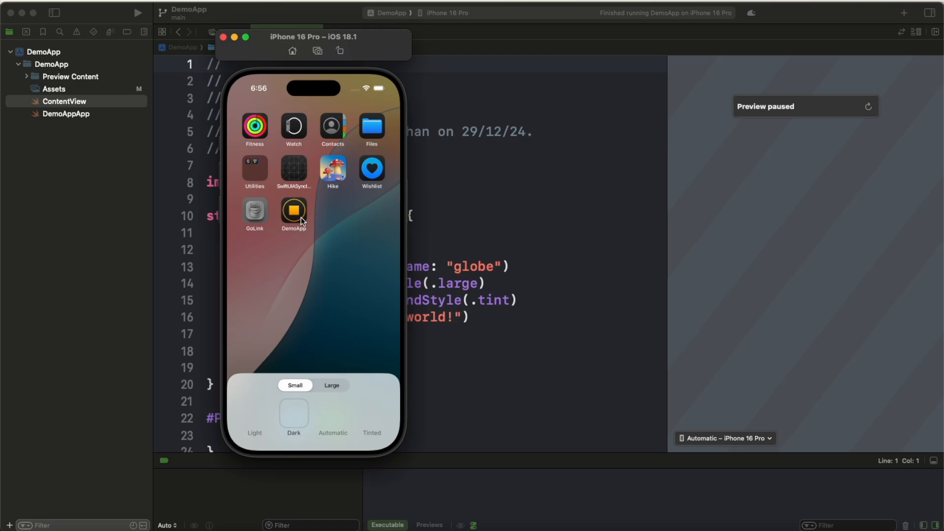
left_click(332, 420)
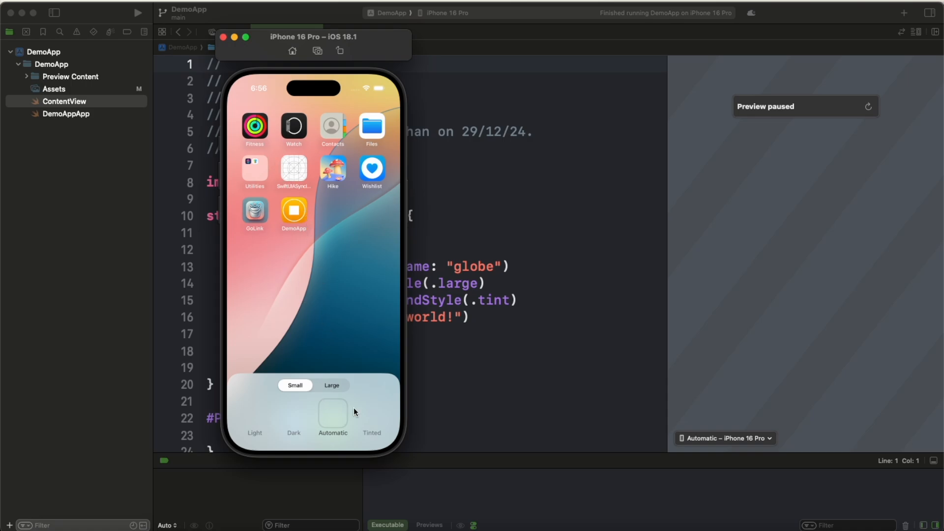
left_click(372, 417)
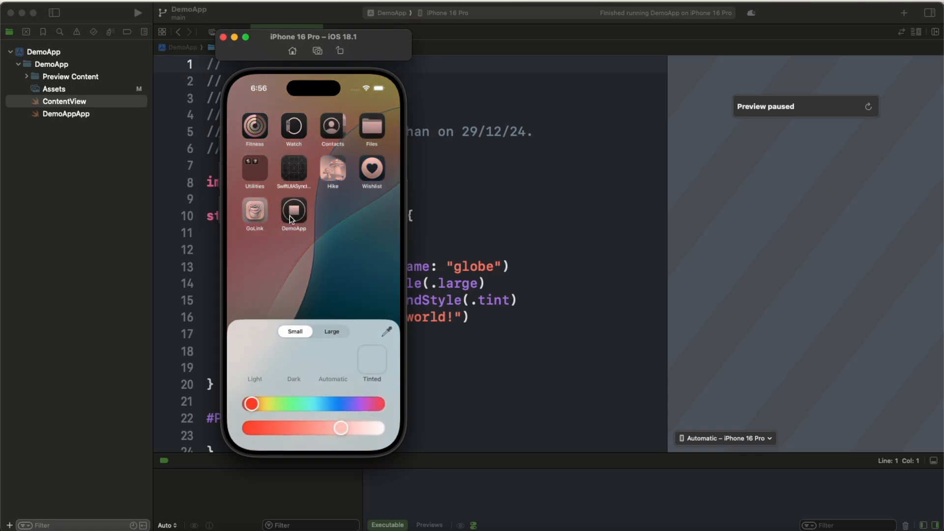
Step: Change the icon tint to a more saturated yellowish green and close the iPhone 16 Pro simulator window
left_click_drag(255, 404, 284, 404)
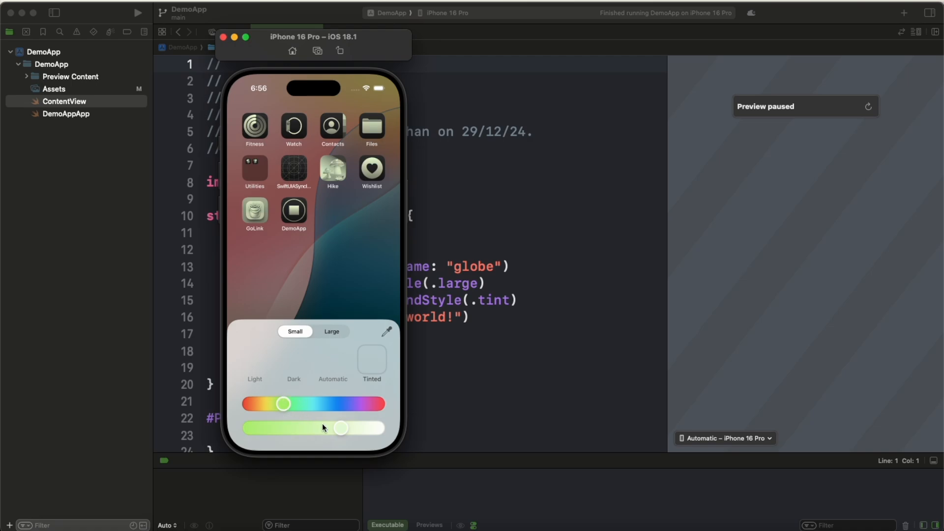
left_click_drag(345, 432, 266, 426)
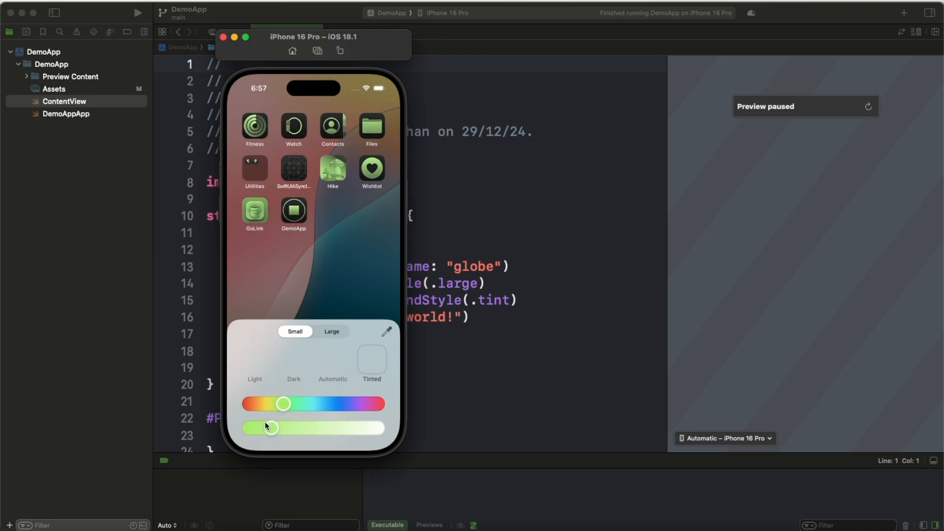
left_click(224, 38)
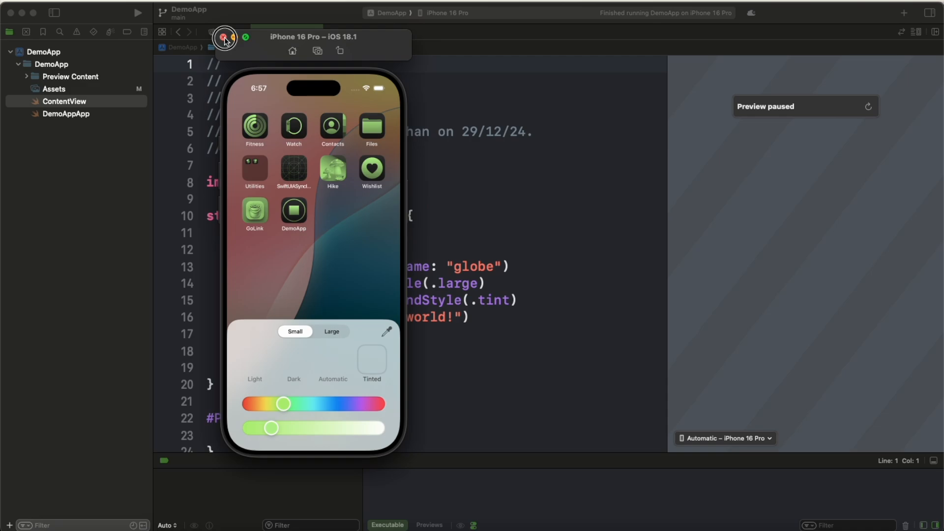